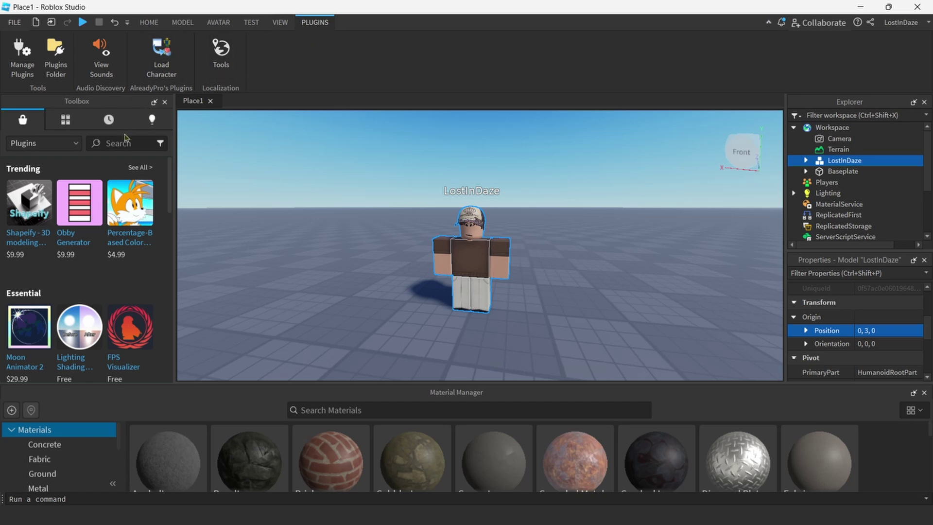
Search the Toolbox plugins for "load character"
click(44, 143)
click(125, 144)
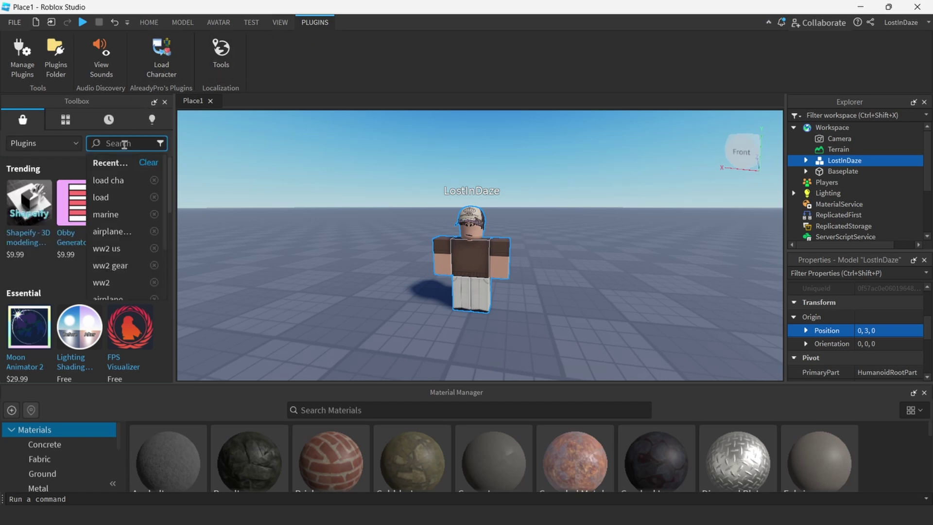
text(load ch)
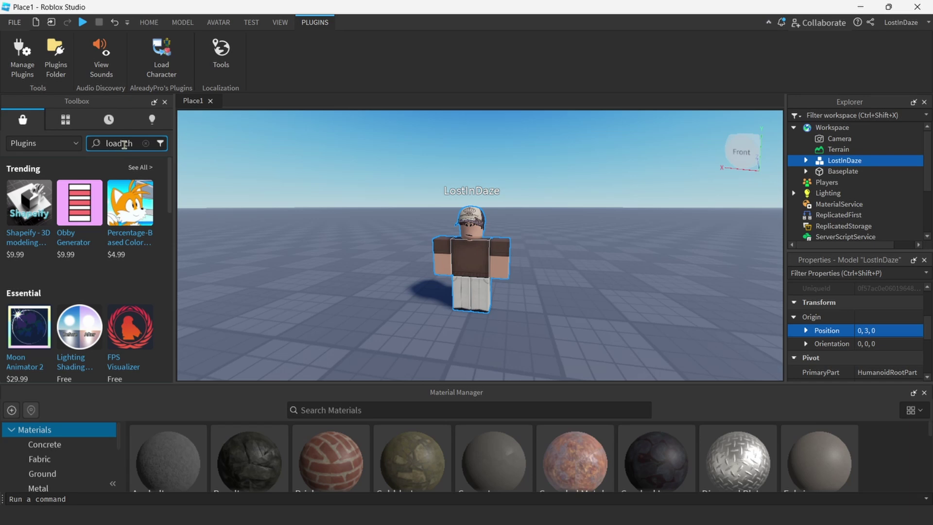
text(aracter)
key(Return)
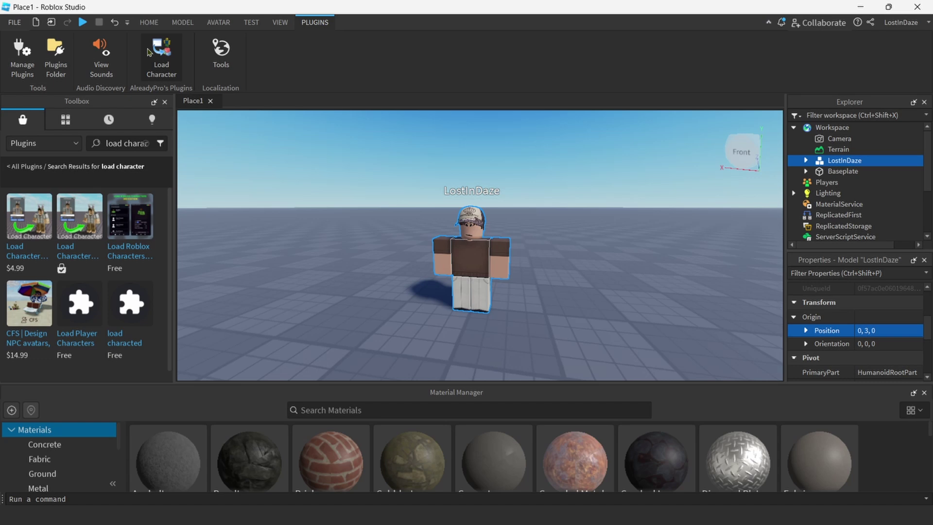
Open the Load Character plugin, clear its username field and close the plugin window without spawning a character
click(156, 54)
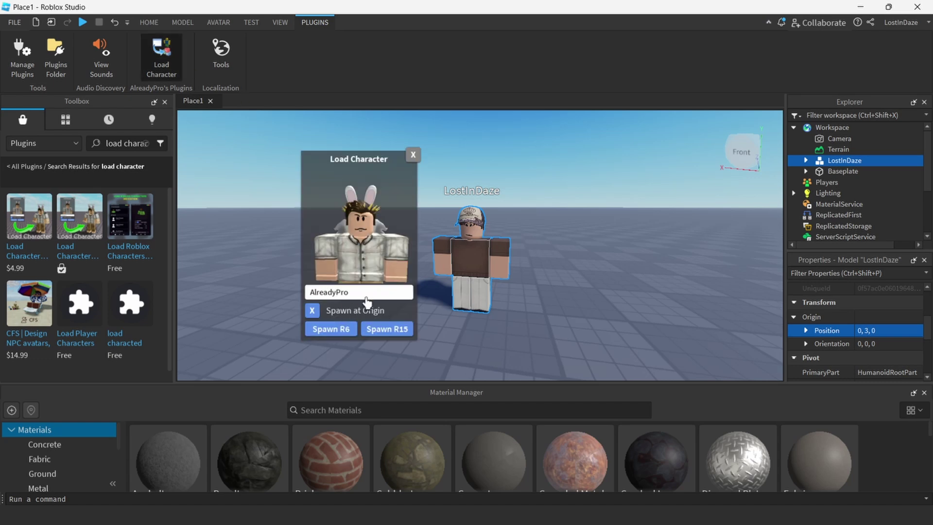
click(366, 292)
key(BackSpace)
key(BackSpace)
key(BackSpace)
key(BackSpace)
key(BackSpace)
key(BackSpace)
key(BackSpace)
key(BackSpace)
key(BackSpace)
key(BackSpace)
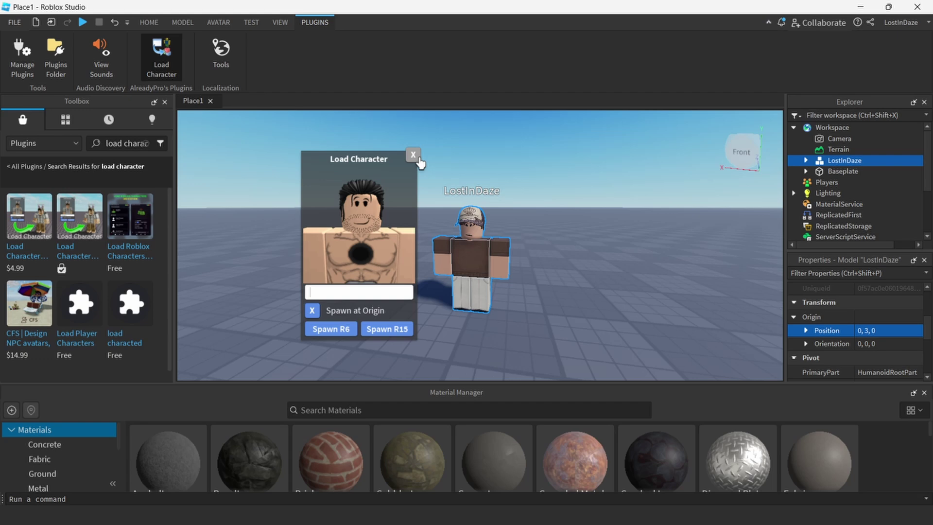
click(413, 155)
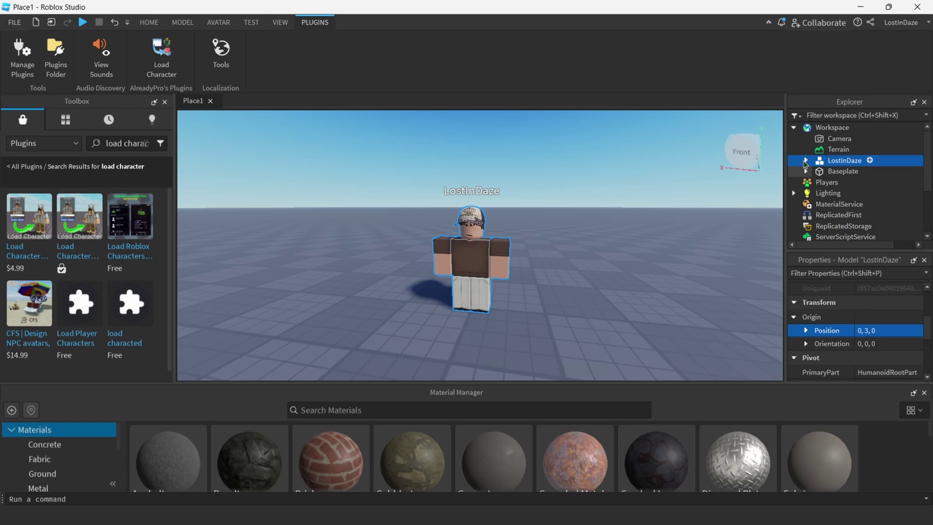
Expand the character model in the Workspace and run Export Selection on it
click(806, 161)
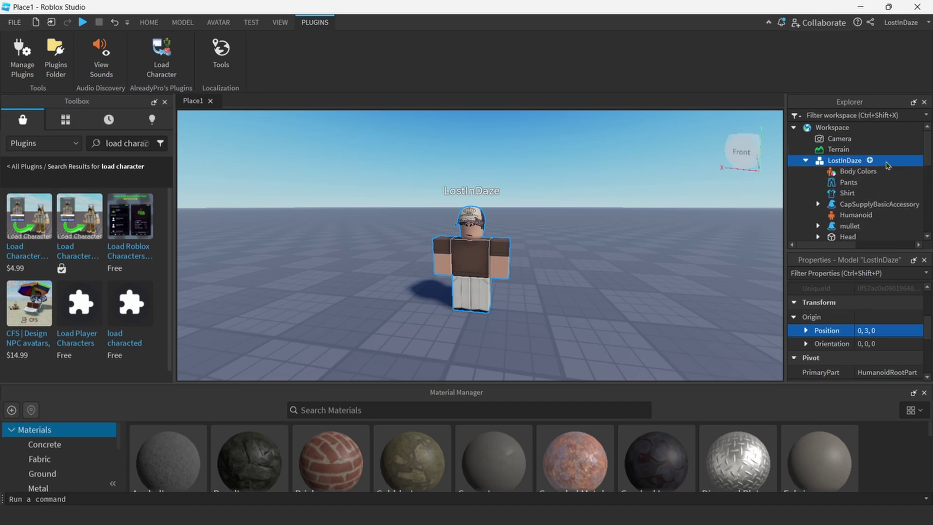
right_click(888, 165)
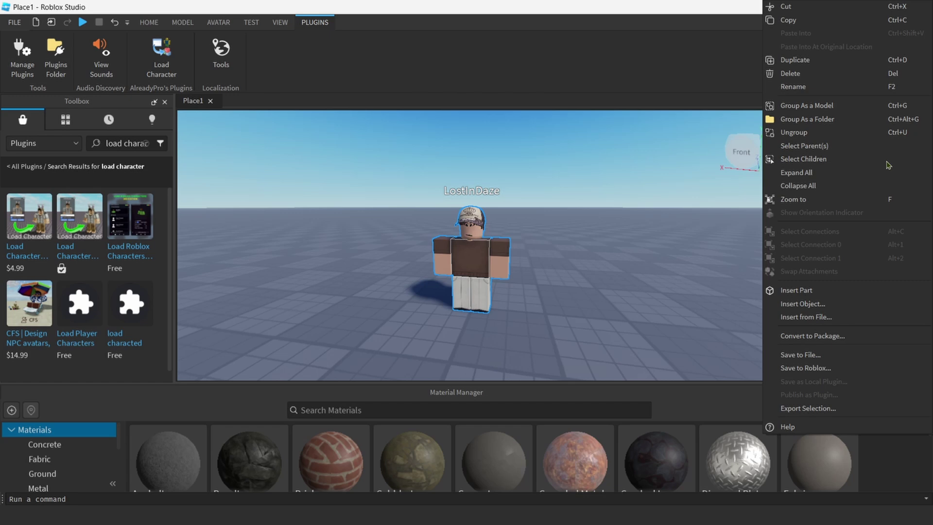
click(850, 407)
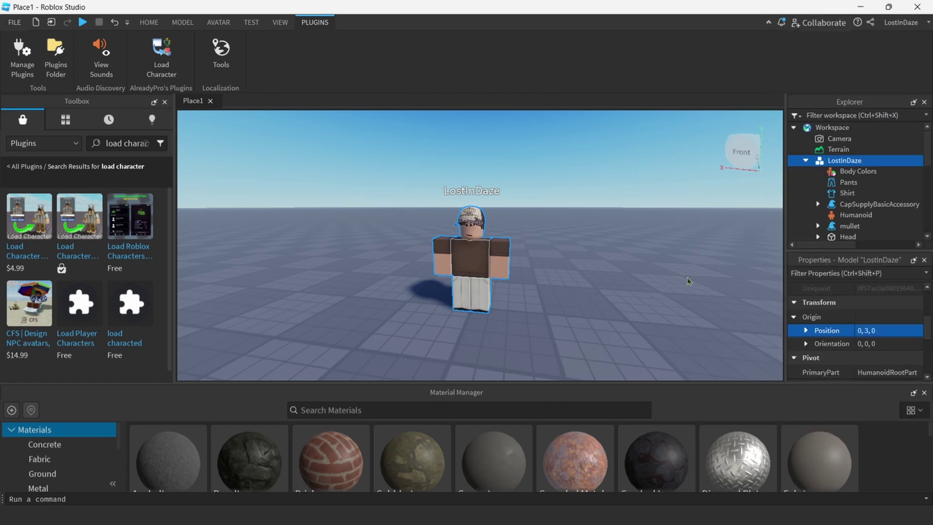
Try to export the character's CapSupplyBasicAccessory and mullet accessories together as one selection
click(884, 203)
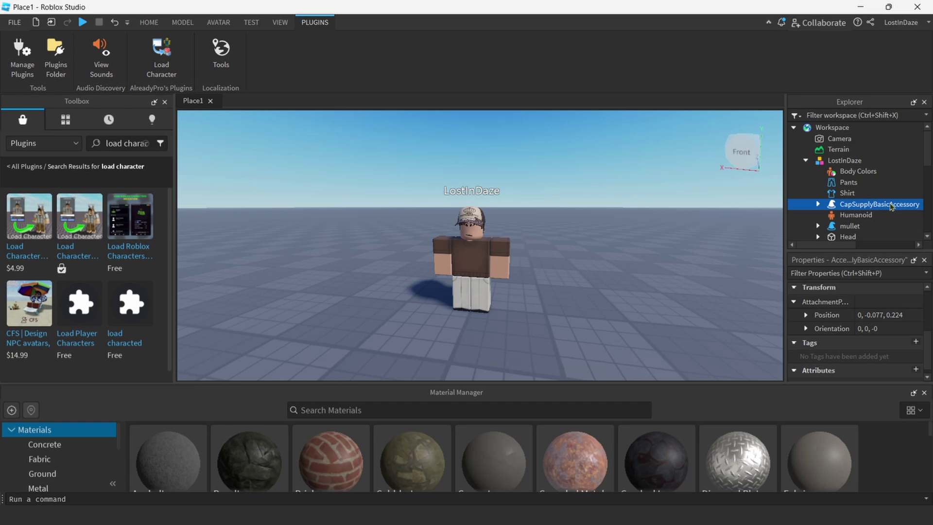
ctrl+click(883, 226)
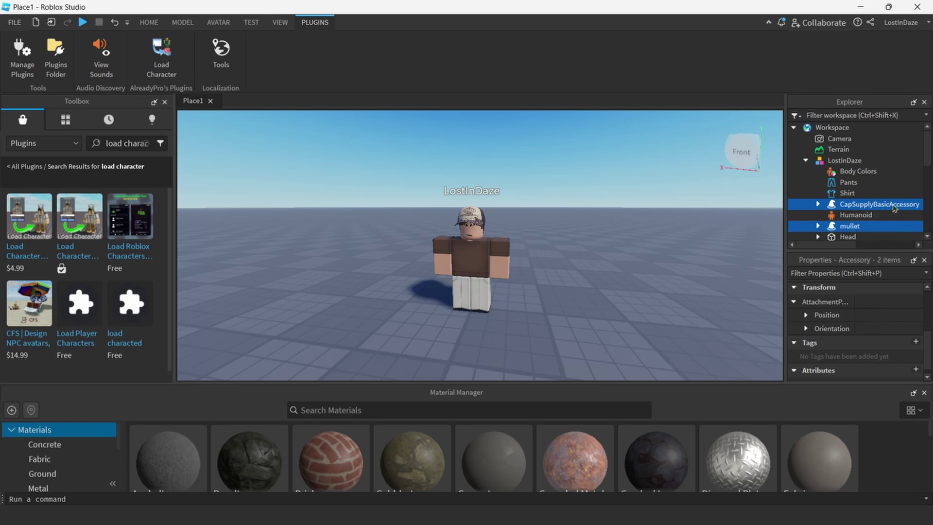
right_click(894, 206)
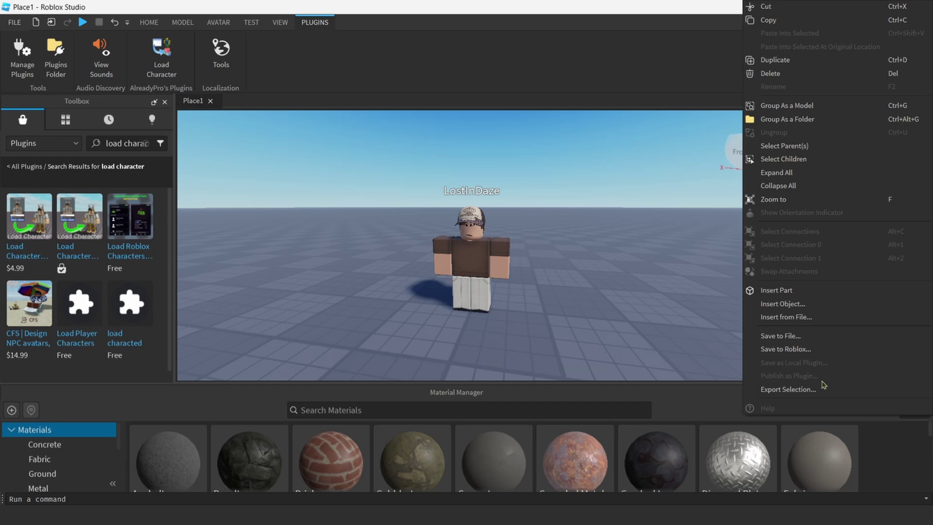
click(680, 262)
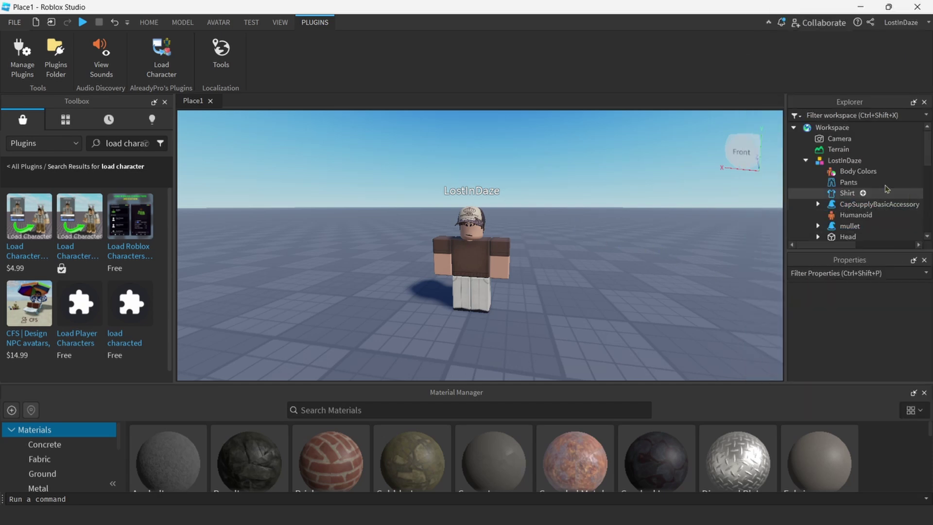
Delete the Pants and the Shirt from the character model
click(876, 187)
key(Delete)
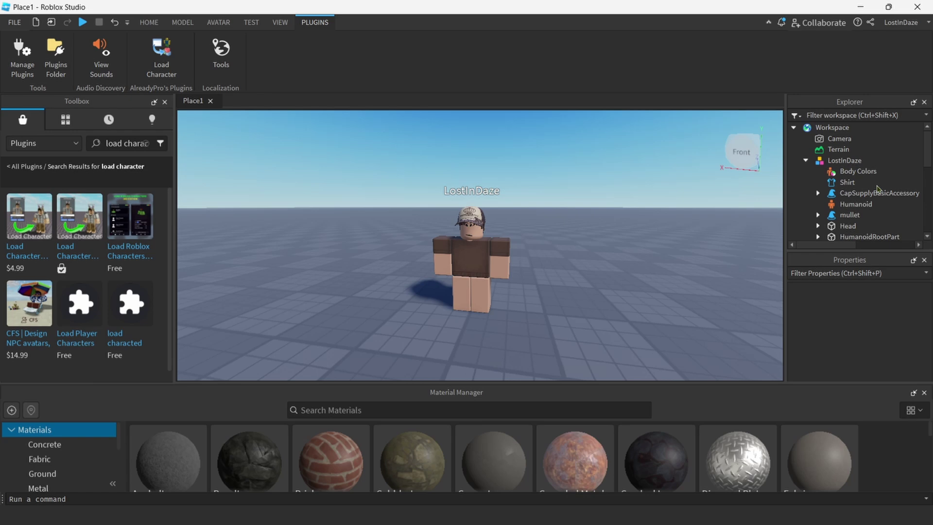
click(878, 186)
key(Delete)
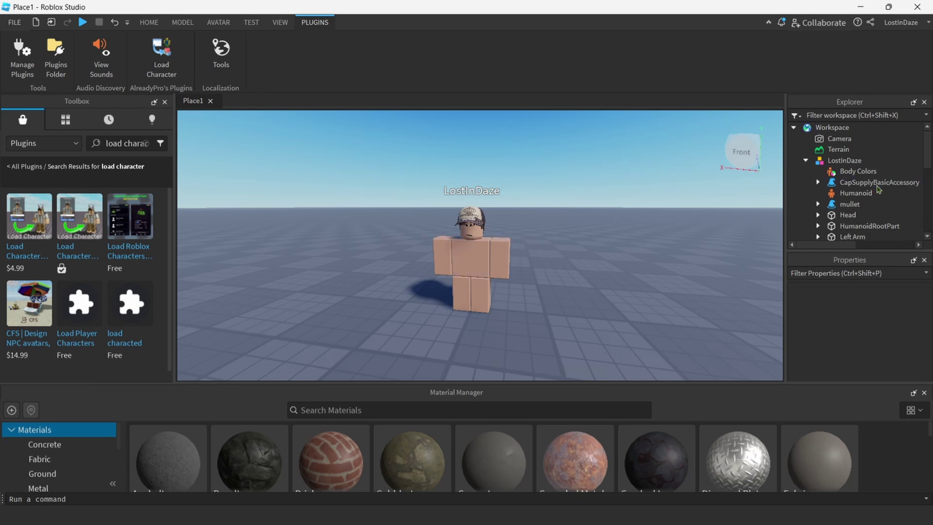
Try to export the character model without its clothing
click(887, 165)
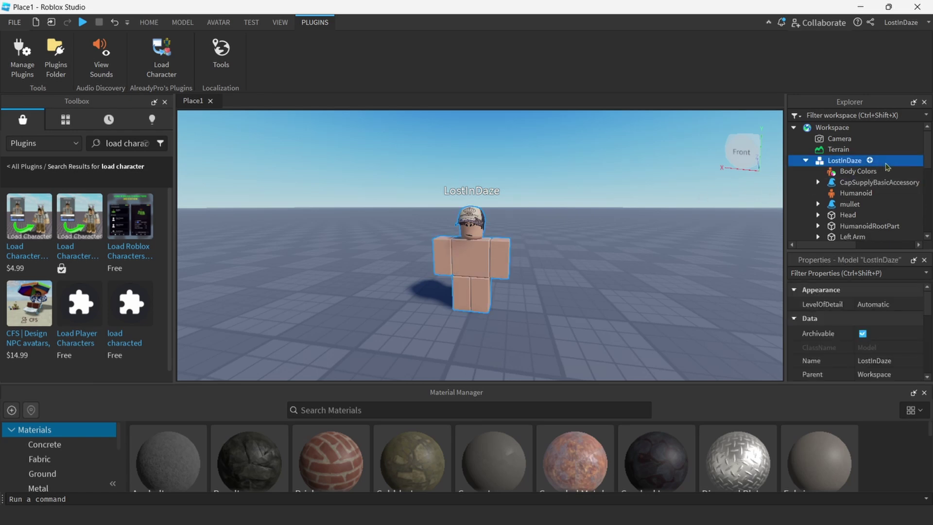
right_click(886, 166)
click(639, 273)
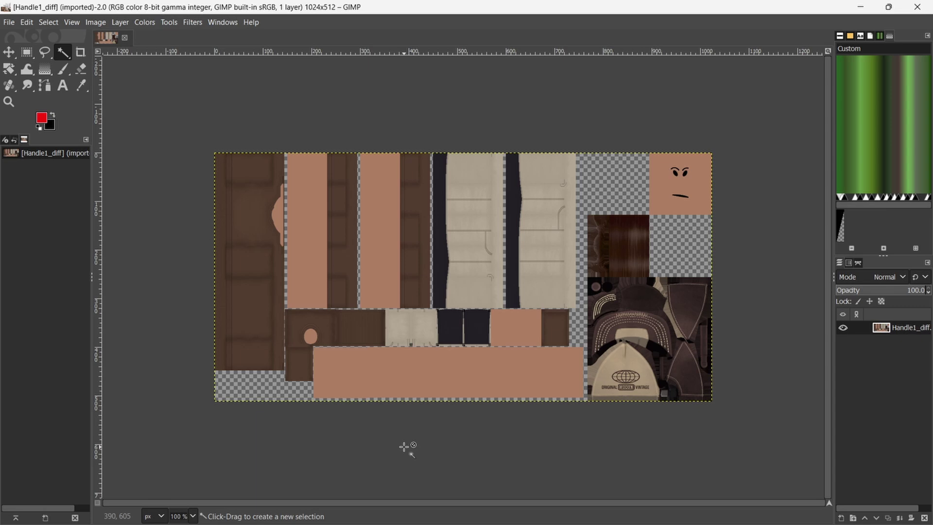
In GIMP, select every skin-coloured area of Handle1_diff.png with Fuzzy Select, including the face background, and delete them
click(278, 216)
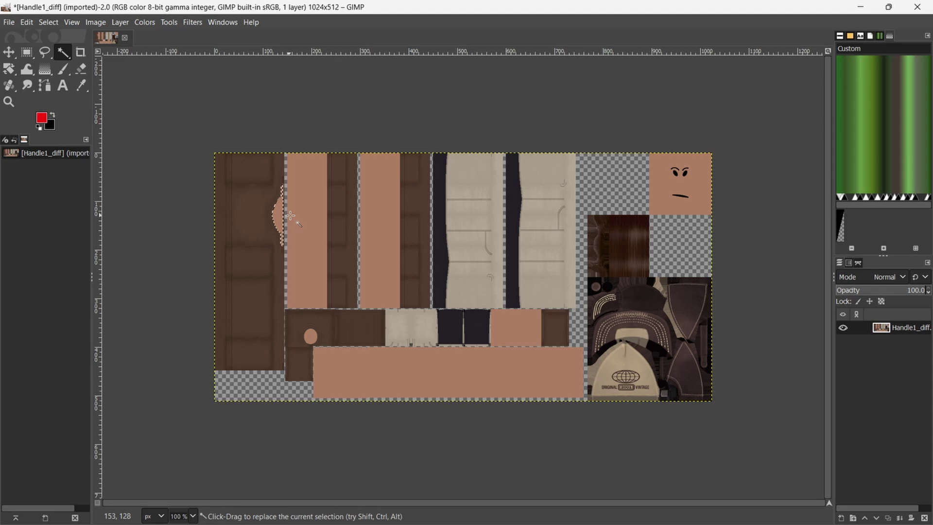
shift+click(302, 220)
shift+click(375, 222)
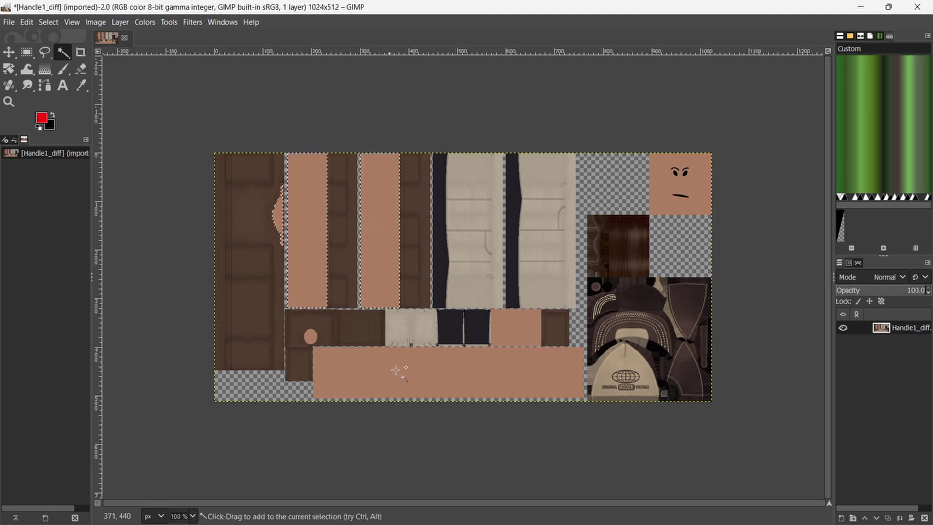
shift+click(396, 371)
shift+click(310, 336)
shift+click(509, 337)
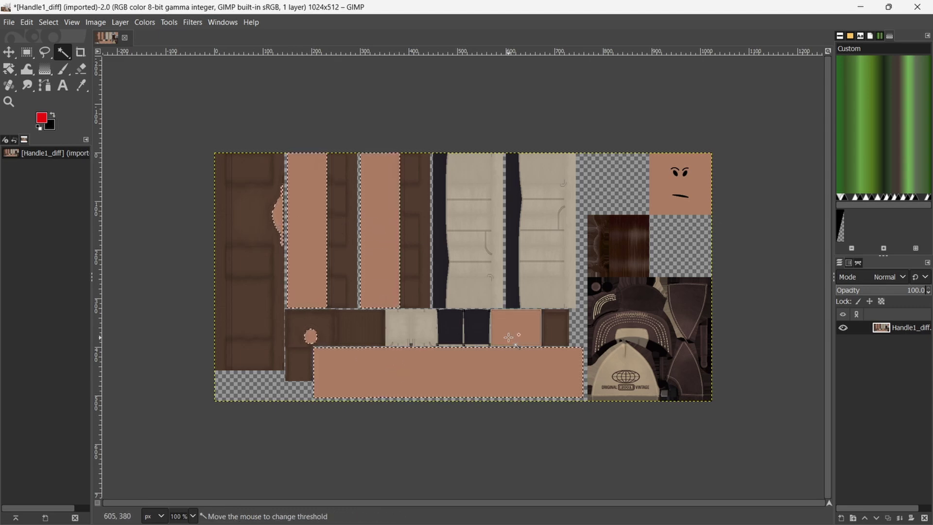
shift+click(666, 163)
key(Delete)
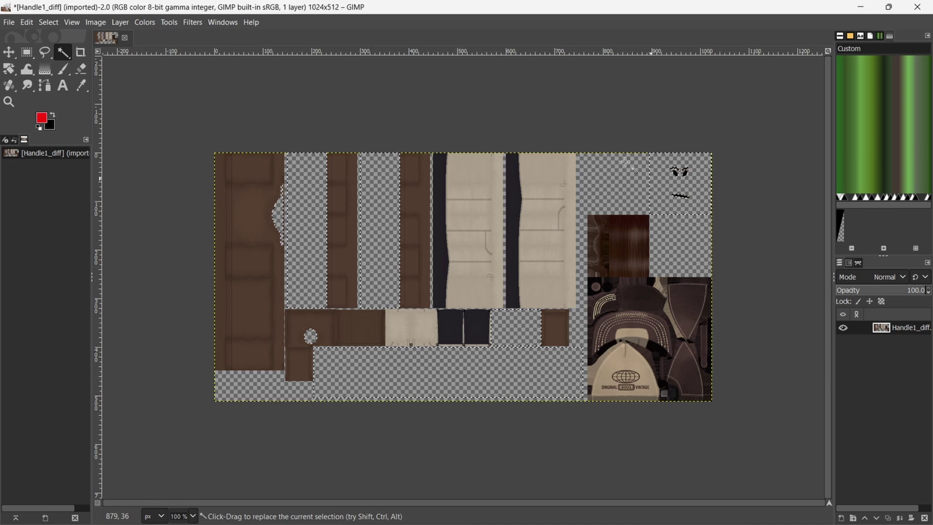
Clear the selection and erase the leftover facial features, hair and cap textures, keeping only the clothing
click(48, 22)
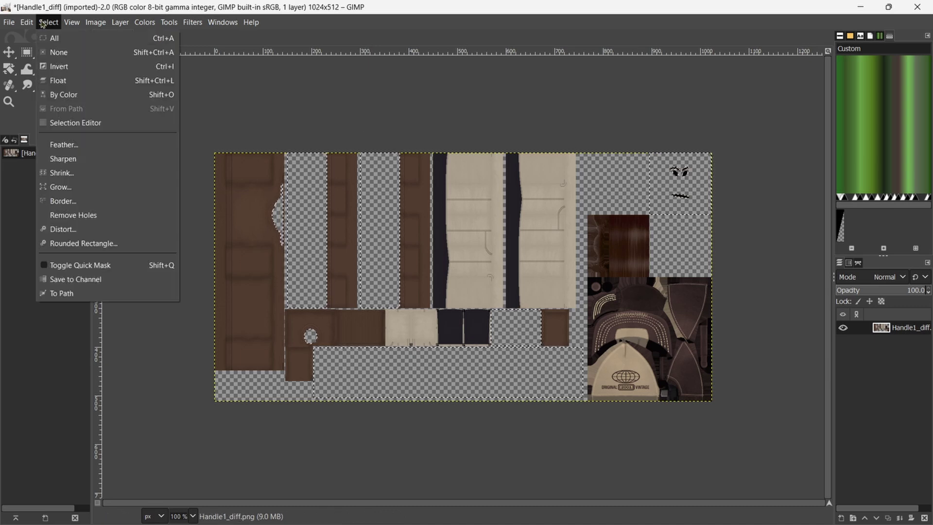
click(58, 52)
click(80, 68)
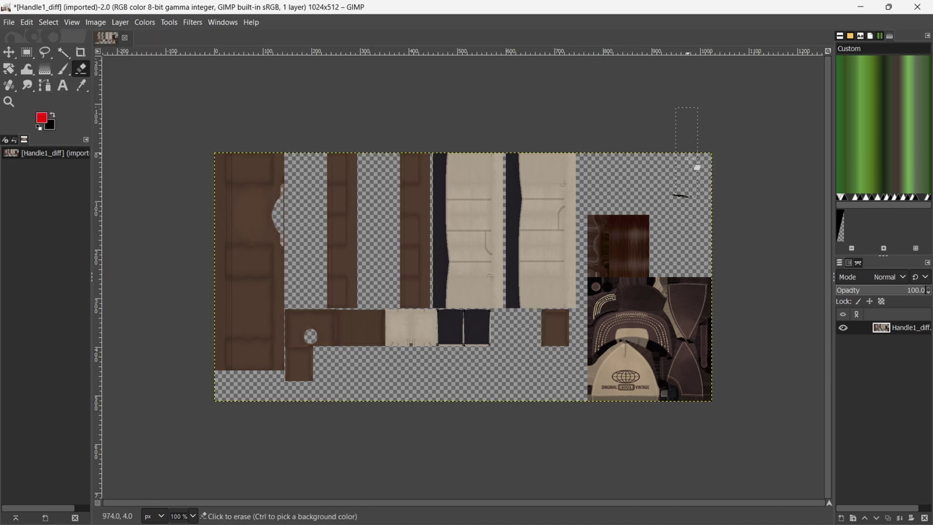
mouse_move(702, 321)
mouse_down()
mouse_move(701, 363)
mouse_move(671, 362)
mouse_move(644, 265)
mouse_move(618, 278)
mouse_move(602, 251)
mouse_move(596, 385)
mouse_move(712, 388)
mouse_up()
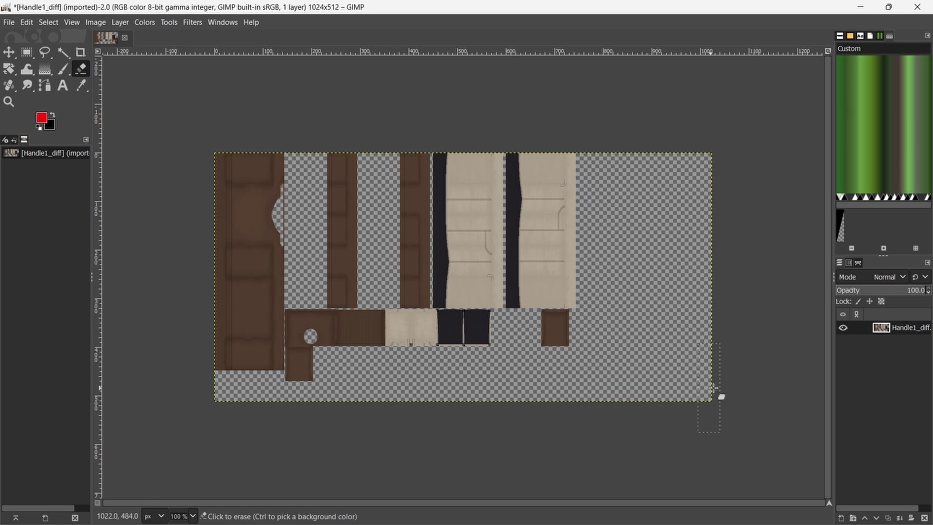
Overwrite Handle1_diff.png with the edited clothing texture
click(24, 24)
click(27, 24)
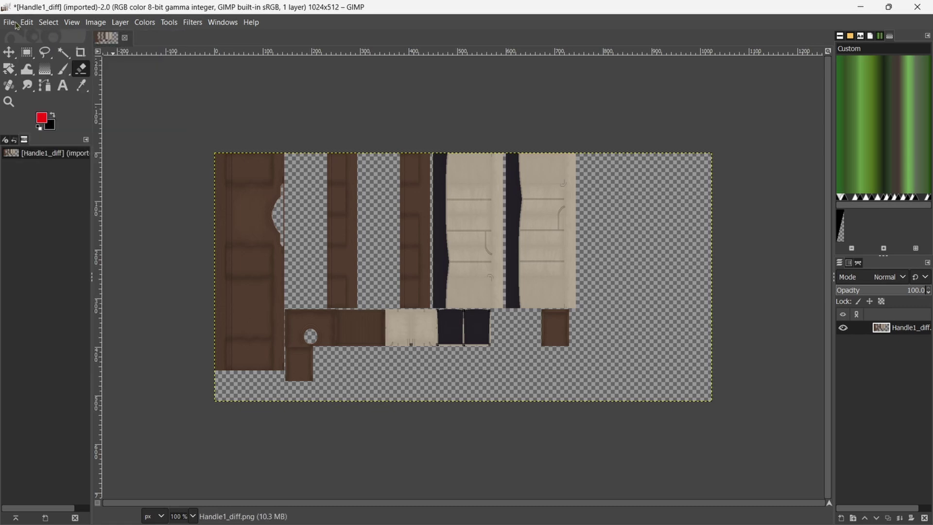
click(14, 23)
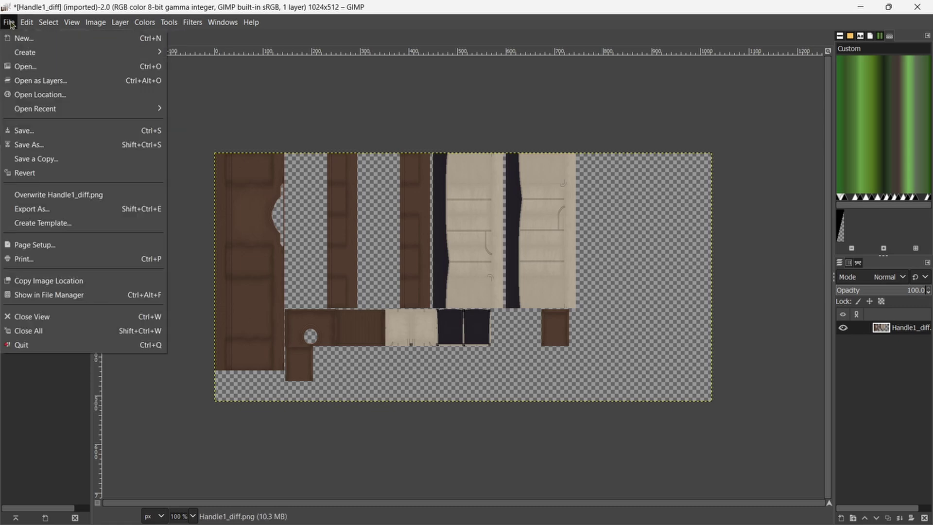
click(51, 195)
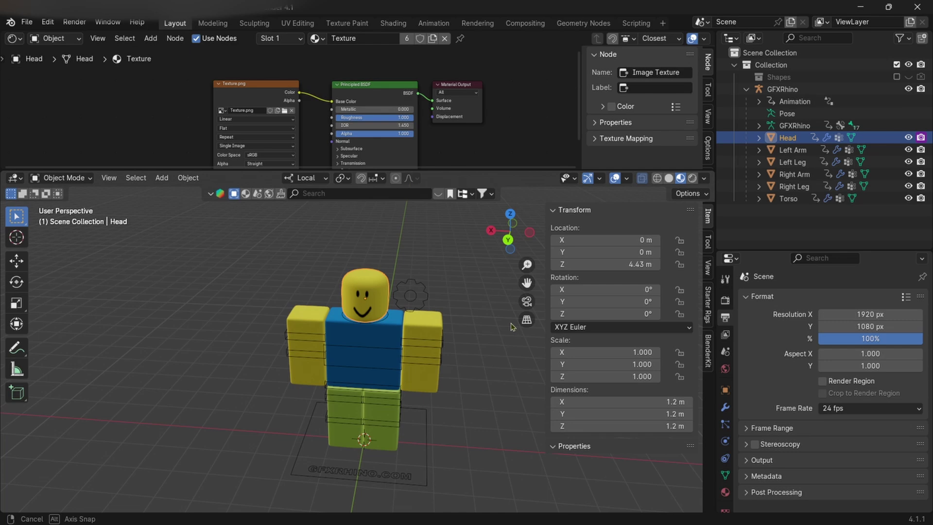
In Blender, replace Texture.png in the Head material's image texture node with Handle1_diff.png
middle_drag(511, 325, 509, 320)
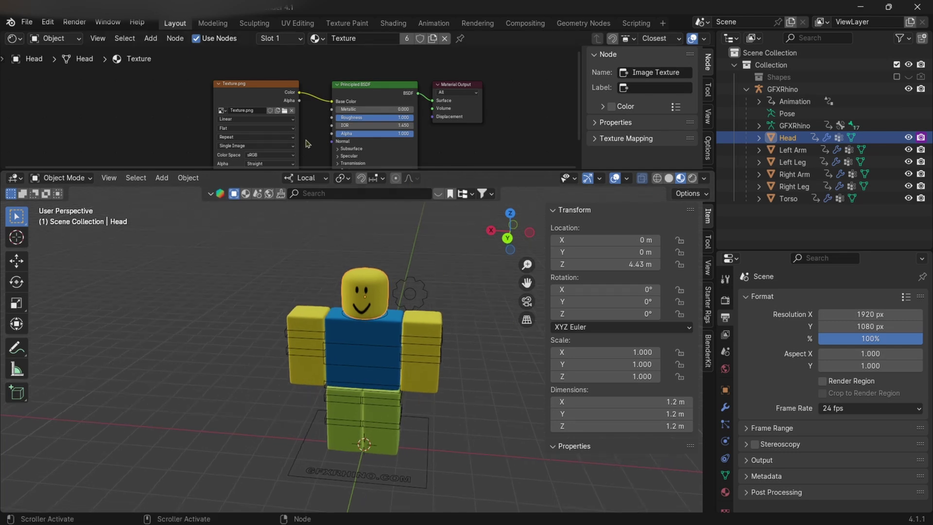
click(293, 111)
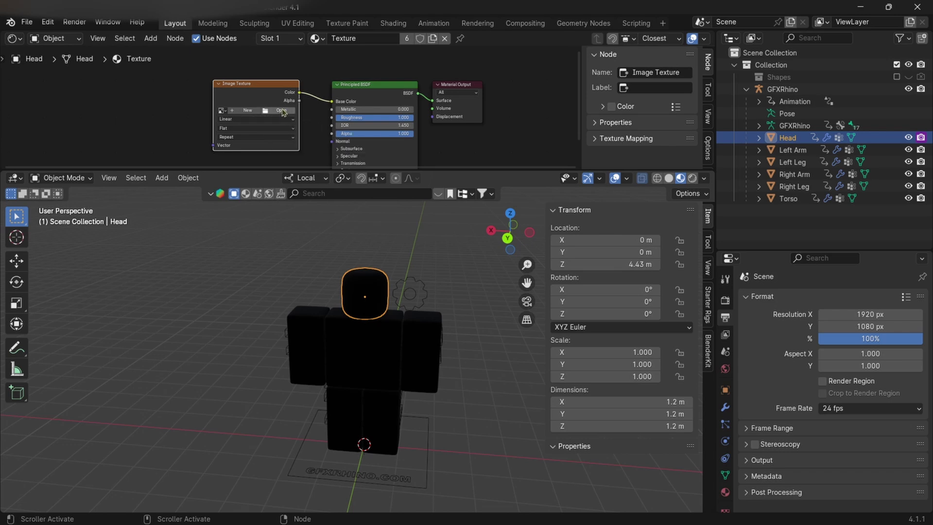
click(494, 352)
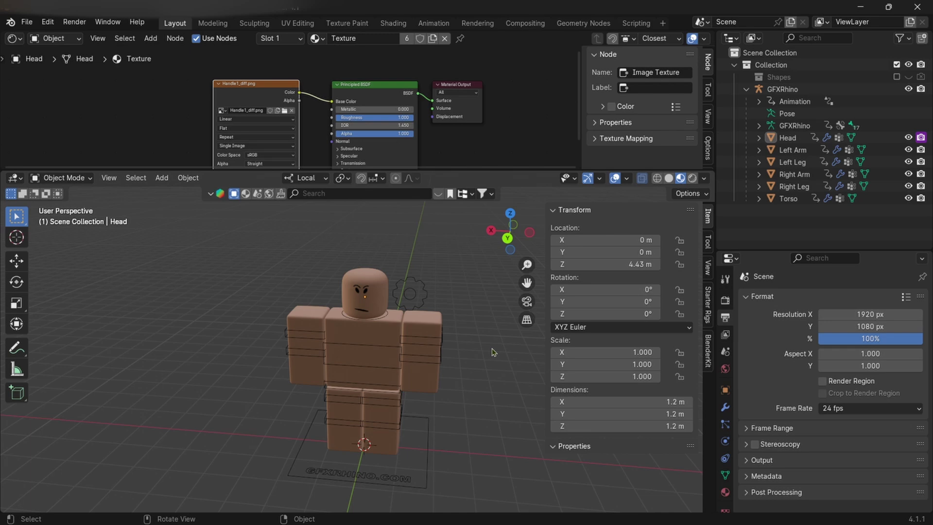
Import the character's cap and hair items as a Wavefront OBJ file
click(27, 21)
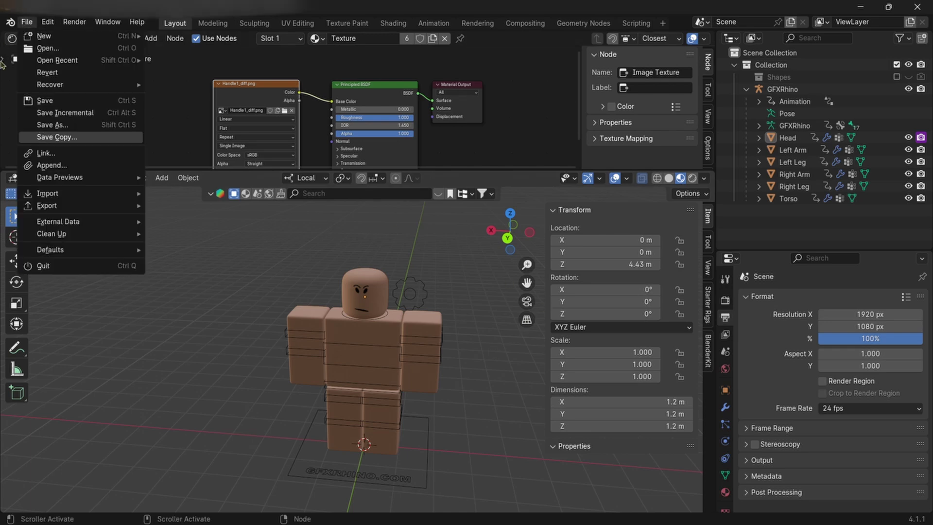
mouse_move(45, 194)
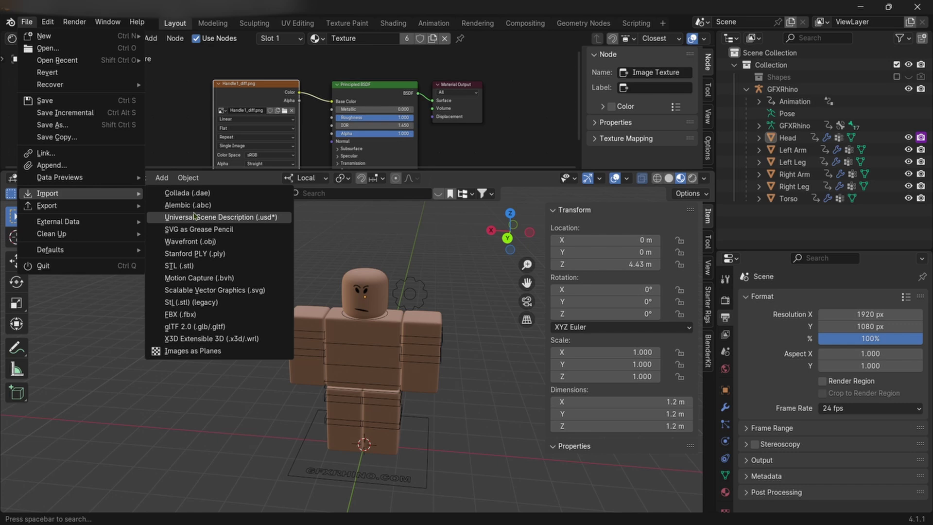
click(202, 241)
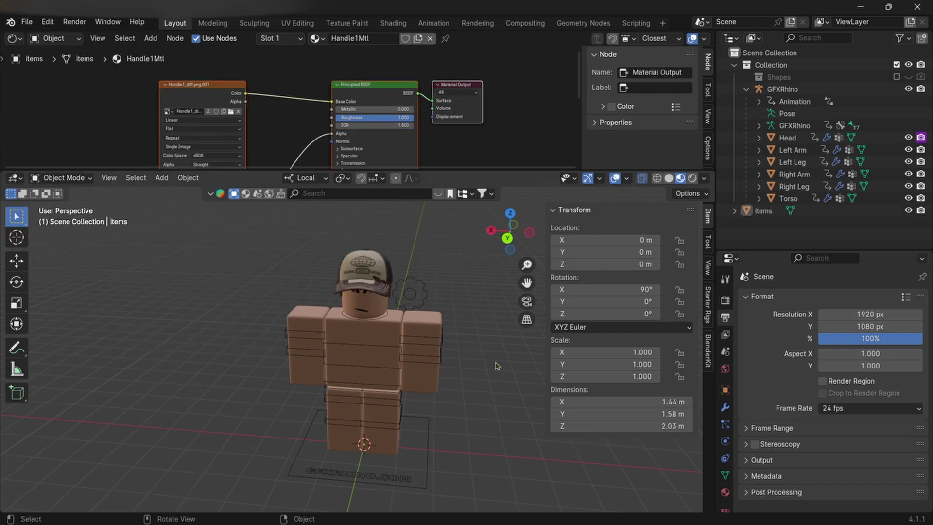
Select the cap and hair items together with the GFXRhino armature and switch to Pose Mode
middle_drag(471, 354, 368, 228)
scroll(505, 337, up, 3)
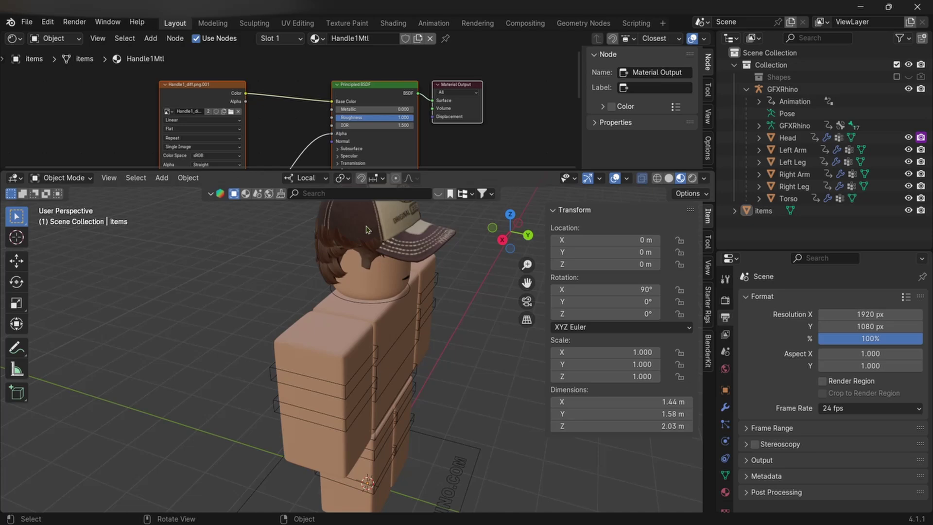
click(368, 229)
middle_drag(378, 277, 374, 318)
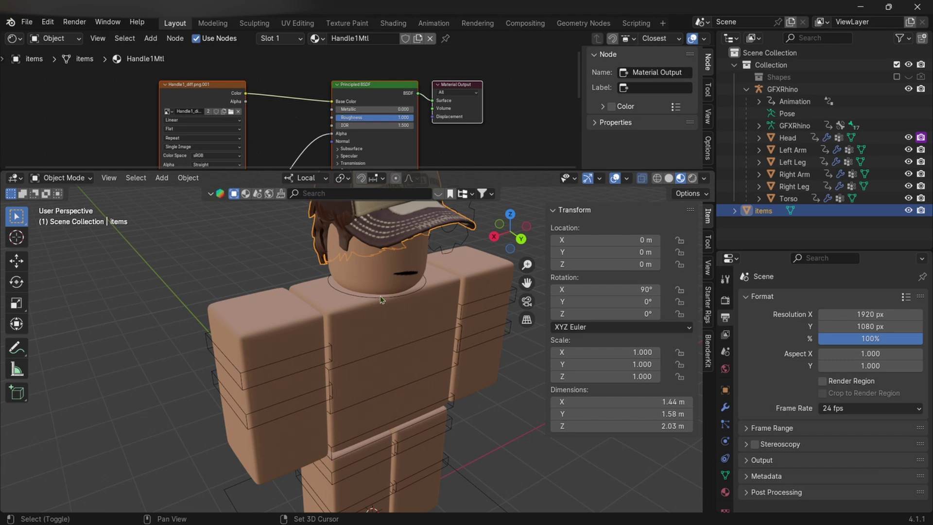
shift+click(381, 300)
middle_drag(381, 299, 439, 299)
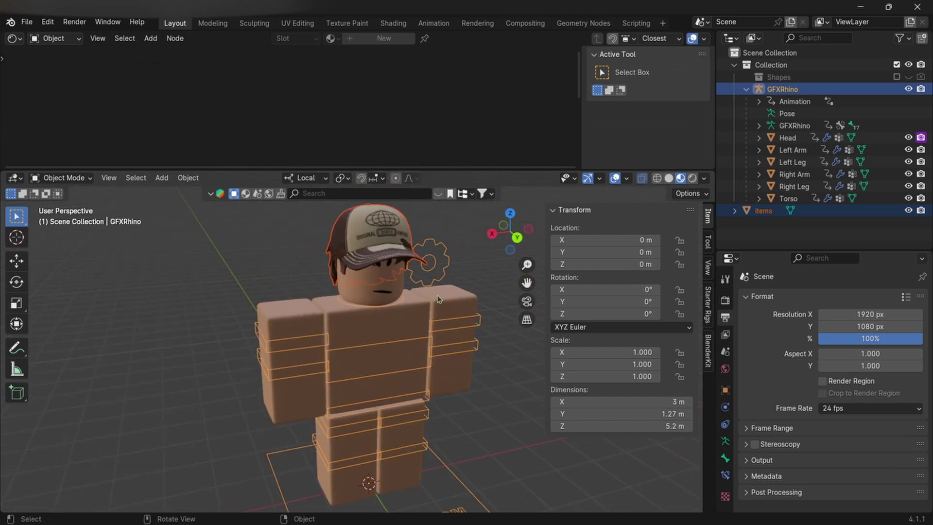
middle_drag(284, 234, 252, 224)
click(84, 183)
click(65, 218)
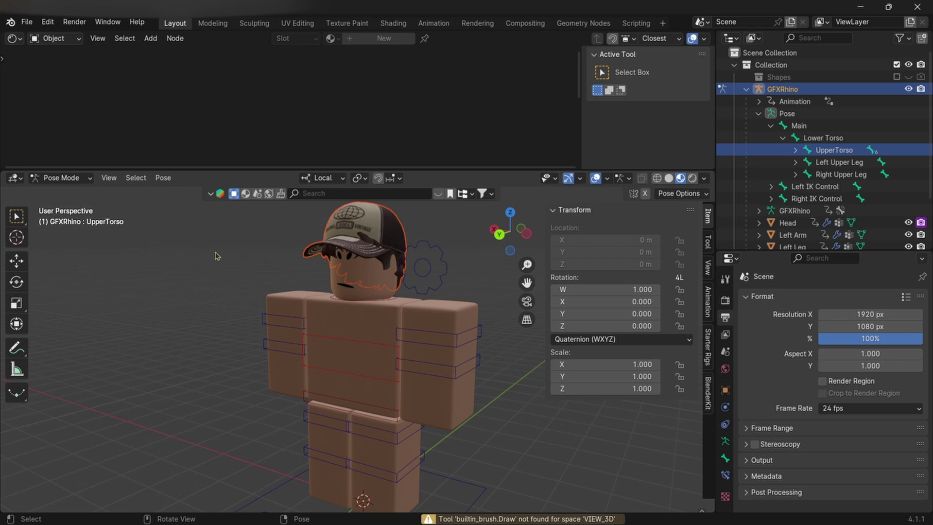
Parent the cap and hair items to the UpperTorso bone using the Bone option and return to Object Mode
key(ctrl+p)
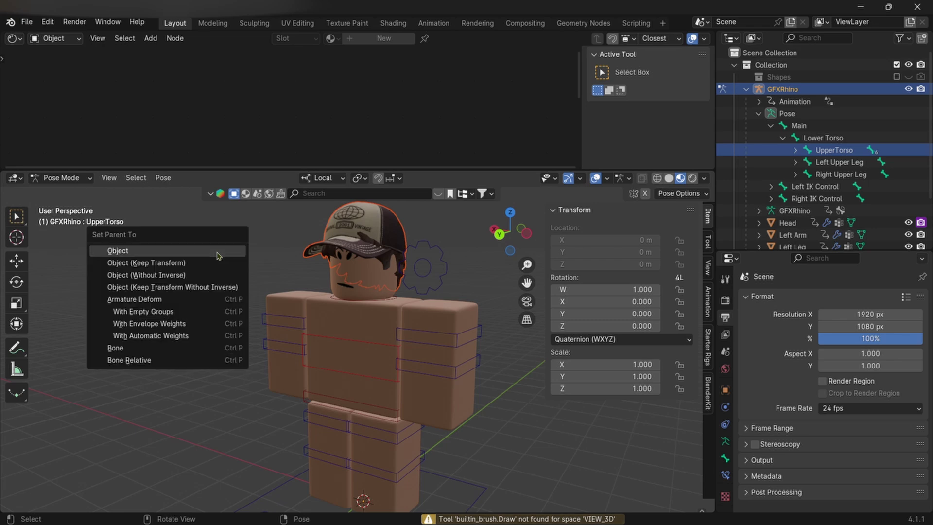
click(142, 347)
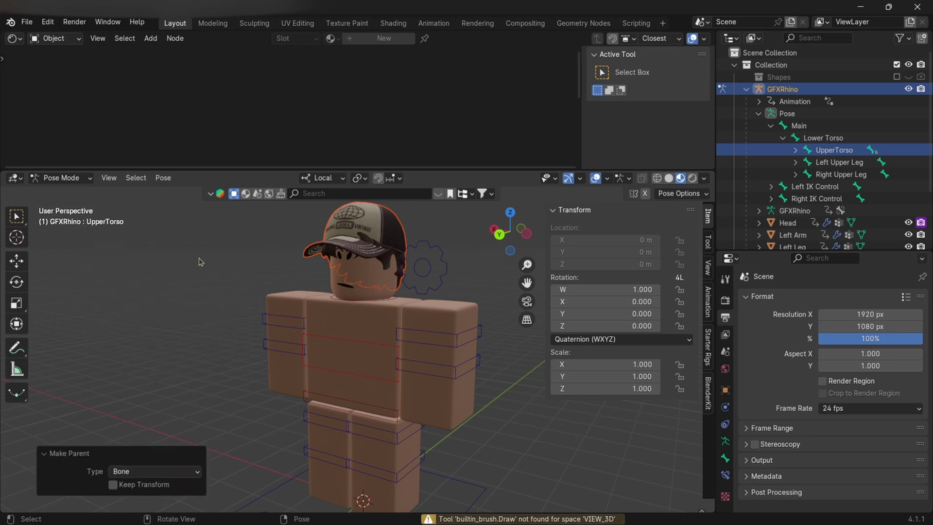
middle_drag(203, 258, 248, 257)
click(61, 178)
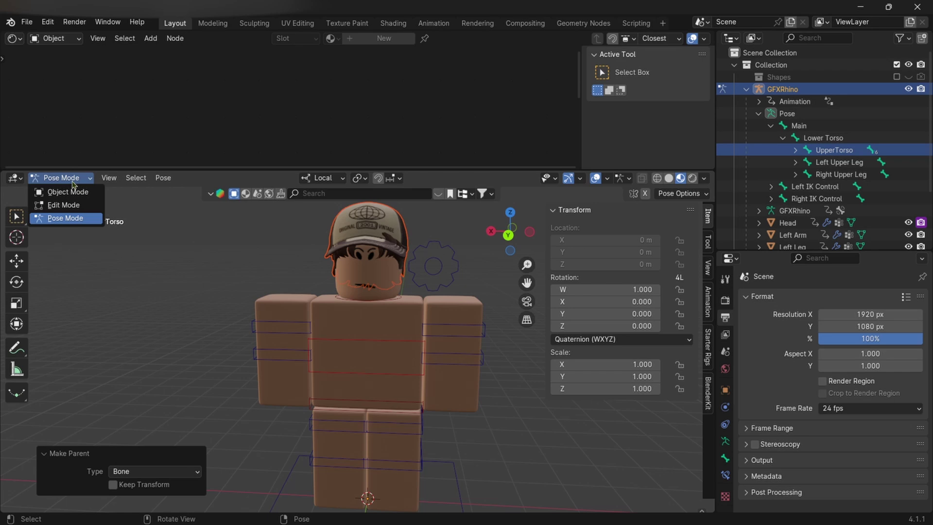
click(67, 192)
click(199, 237)
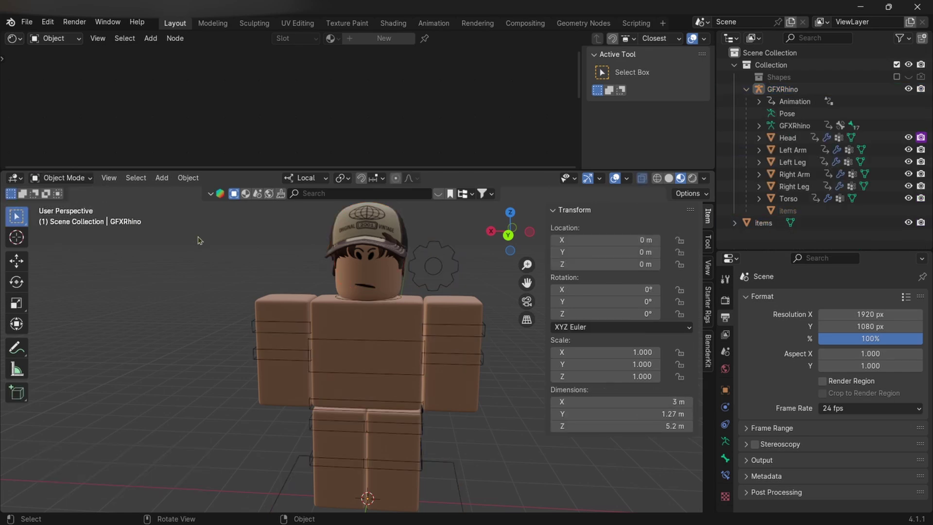
middle_drag(199, 235, 233, 248)
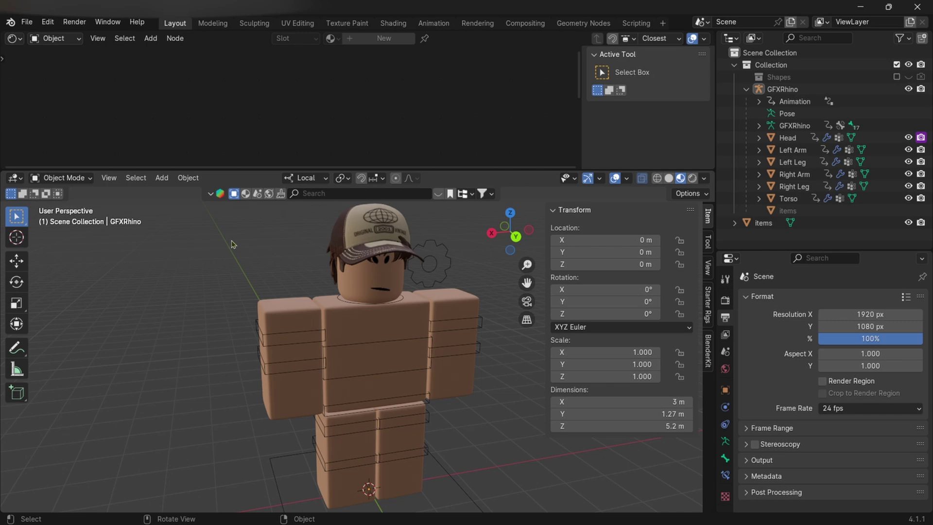
click(291, 309)
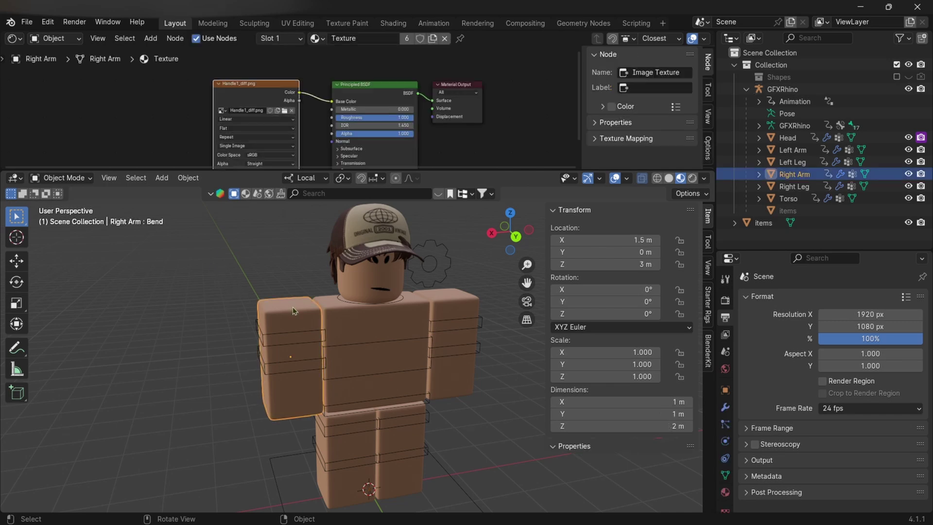
shift+click(367, 323)
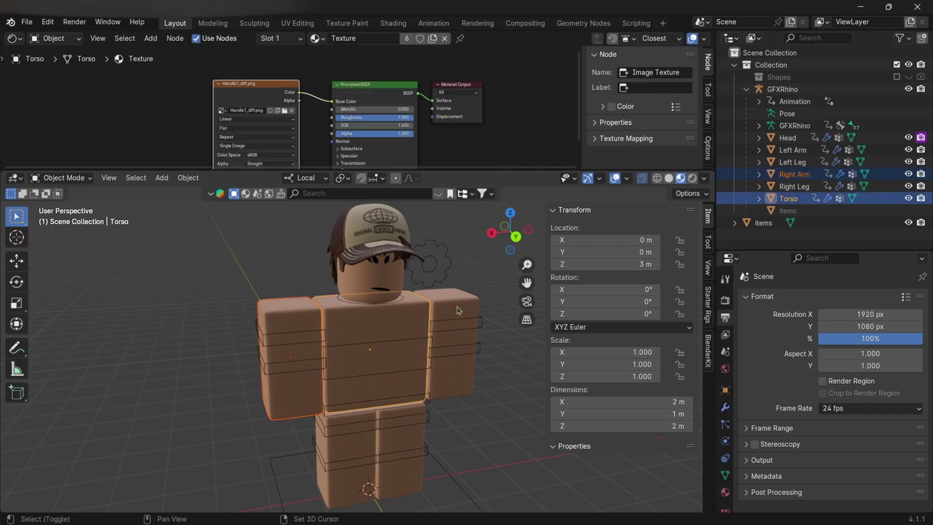
shift+click(459, 309)
shift+click(412, 410)
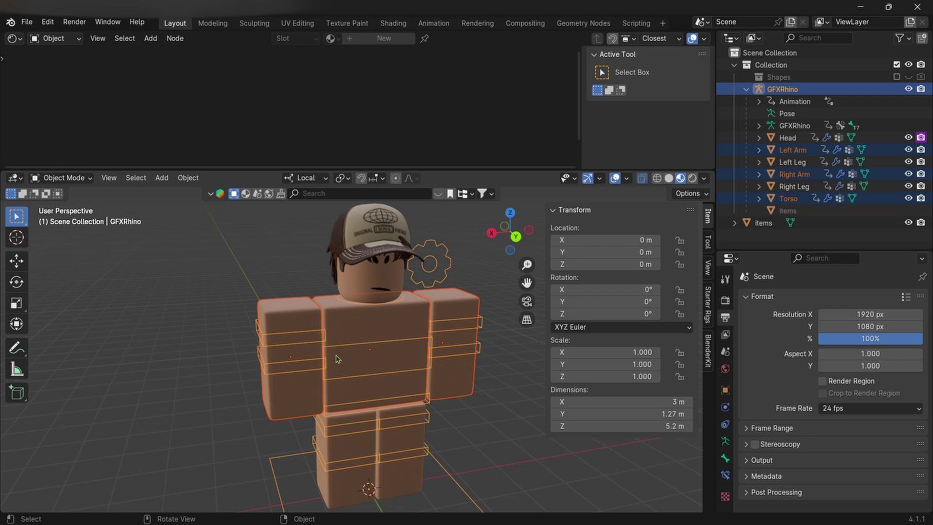
Duplicate the torso, both arms and both legs in place, without moving the copies, and clear the selection
click(273, 312)
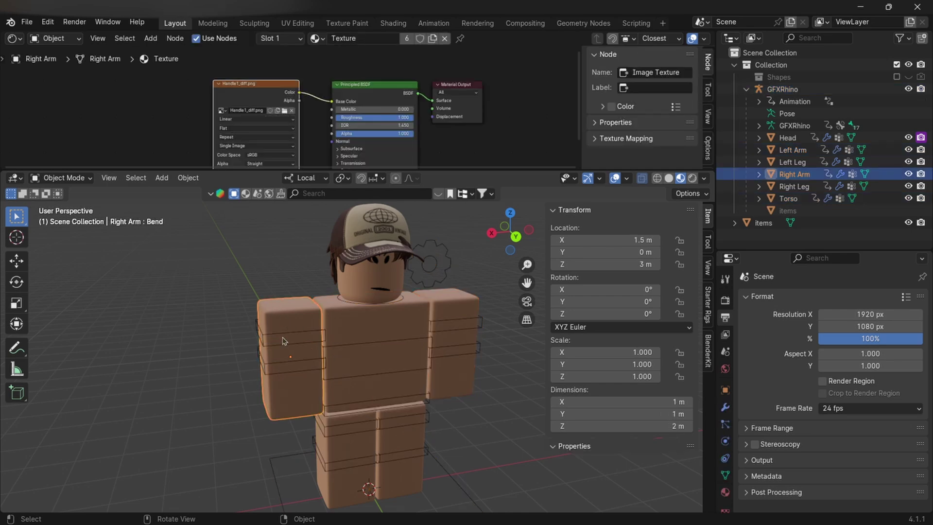
shift+click(372, 329)
shift+click(440, 338)
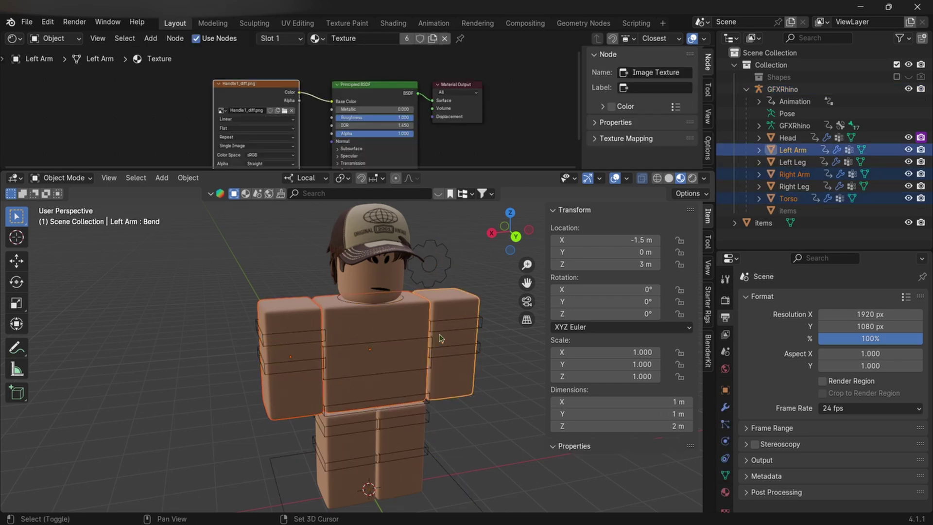
shift+click(358, 448)
shift+click(401, 440)
middle_drag(401, 440, 508, 384)
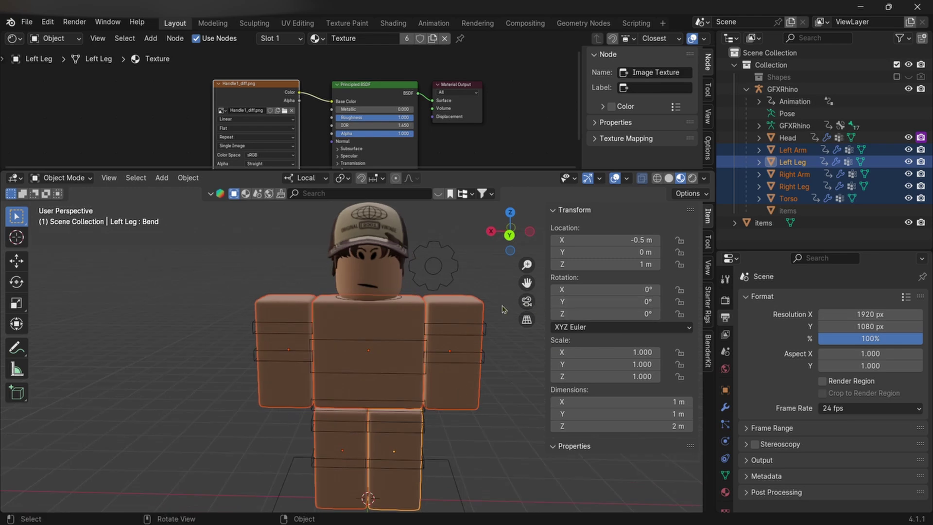
key(shift+d)
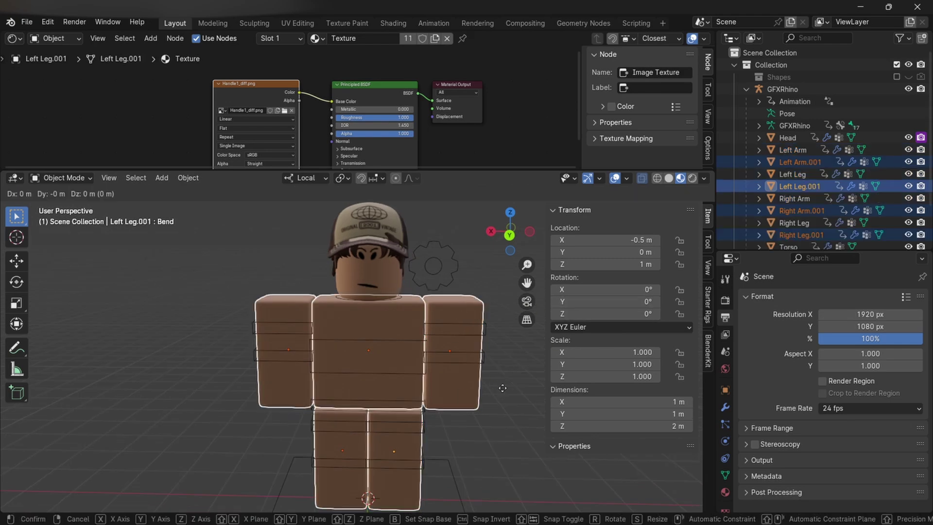
right_click(504, 390)
scroll(357, 229, down, 3)
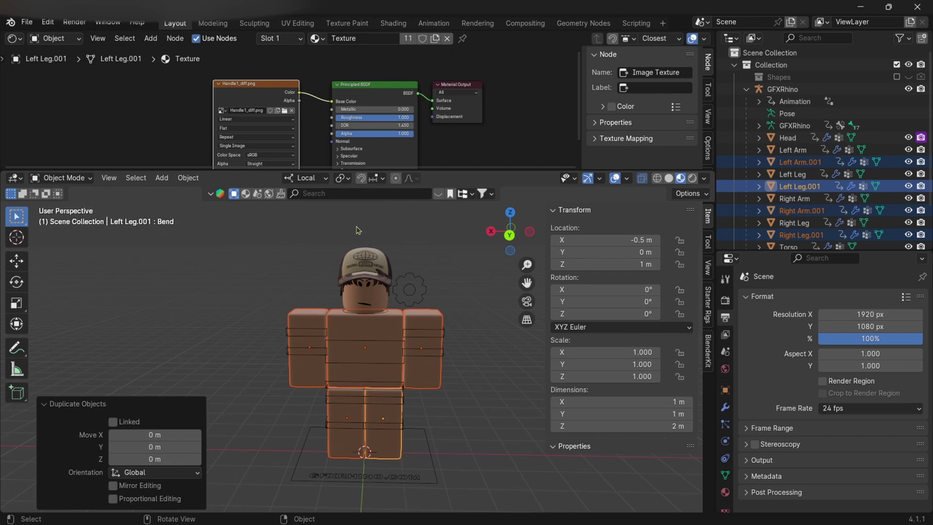
click(463, 253)
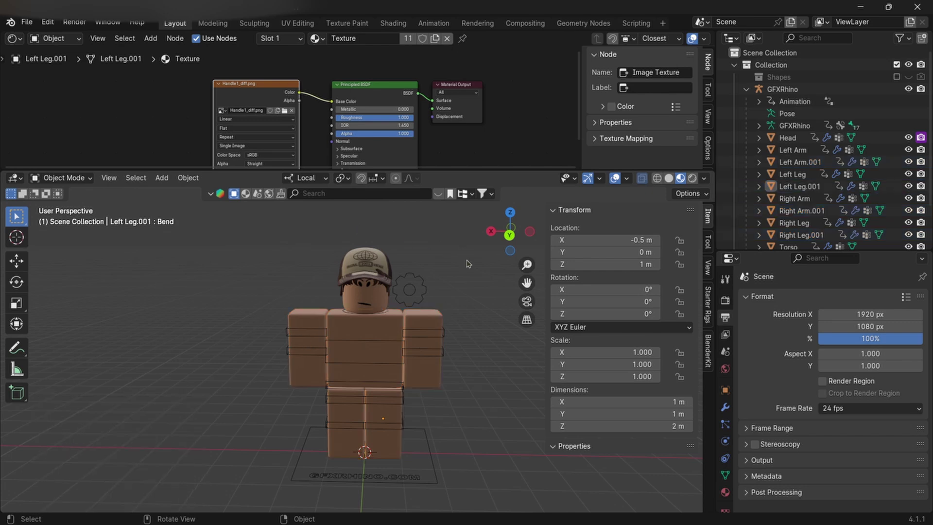
Make the material of Left Arm.001 single-user and replace its texture image with the edited clothing texture Handle1_diff.png
click(799, 162)
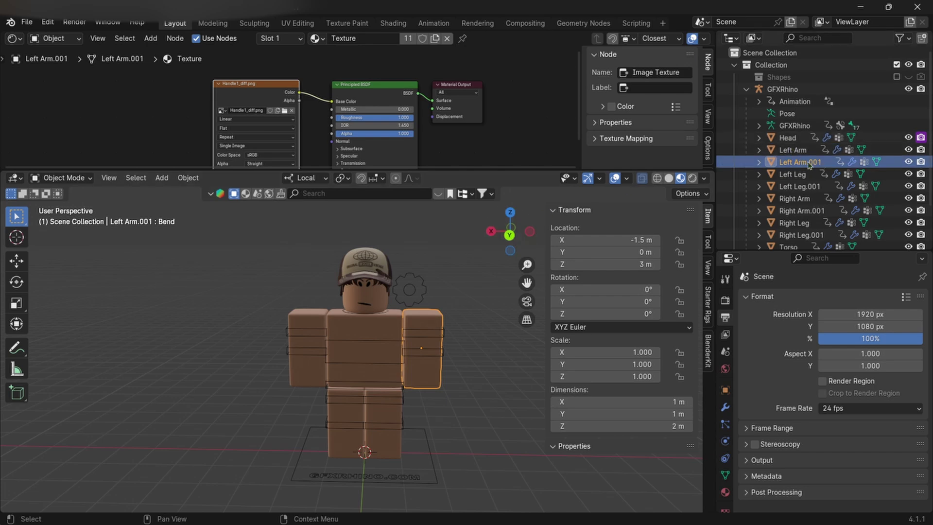
click(407, 39)
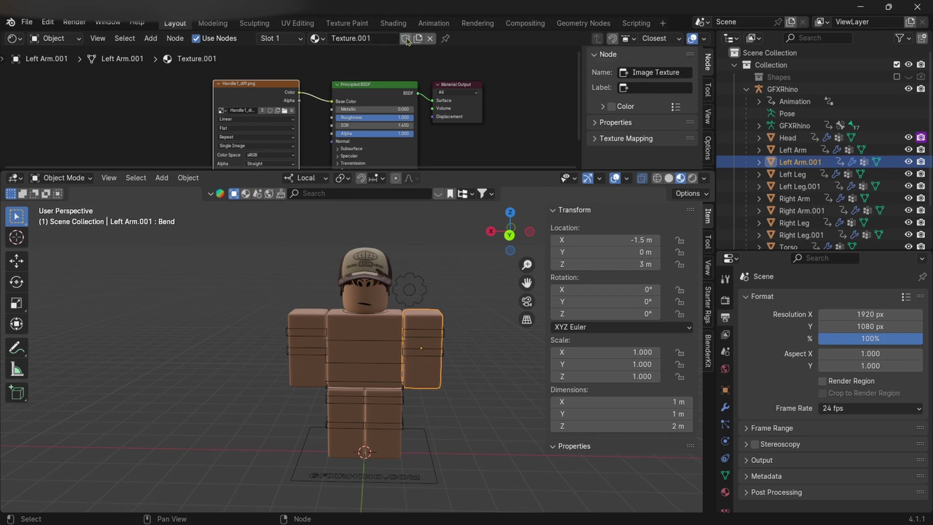
middle_drag(296, 120, 320, 104)
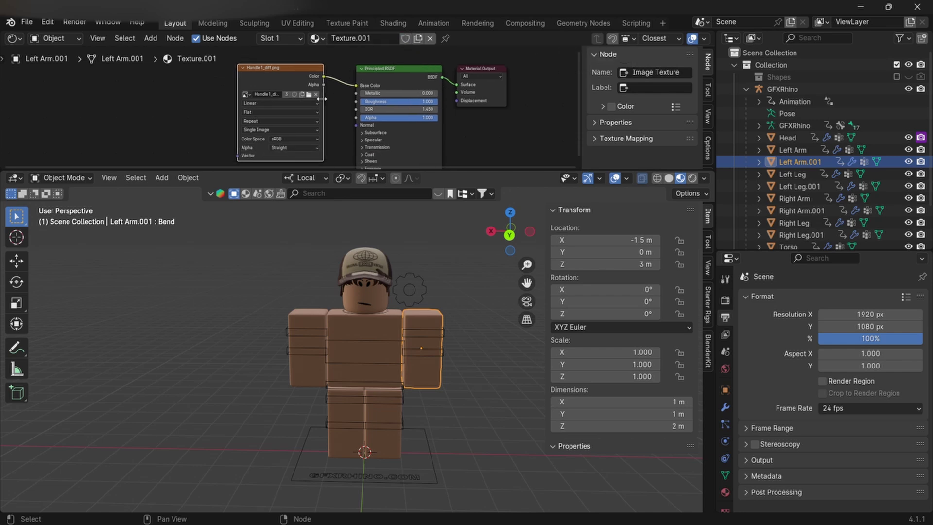
click(317, 96)
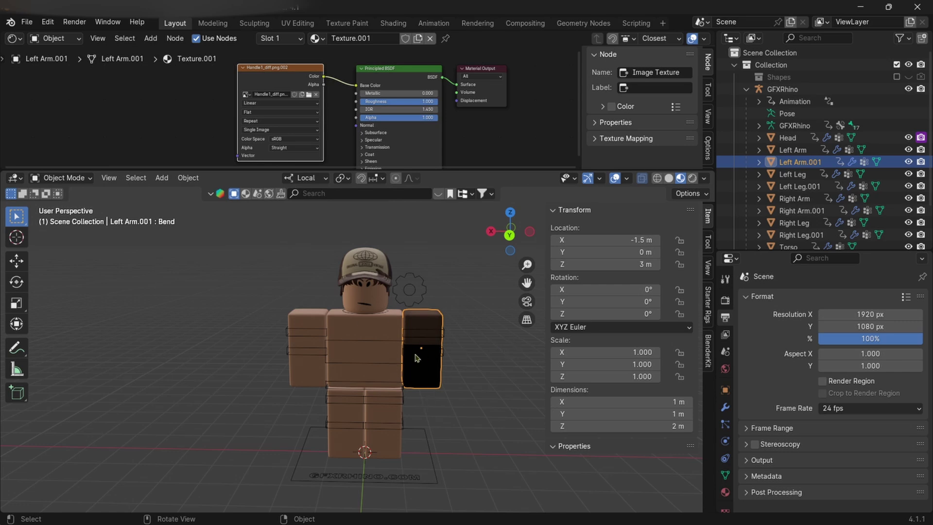
Connect the clothing image texture's Alpha output to the Principled BSDF's Alpha input and deselect the duplicated left arm
scroll(447, 350, up, 5)
middle_drag(454, 327, 360, 307)
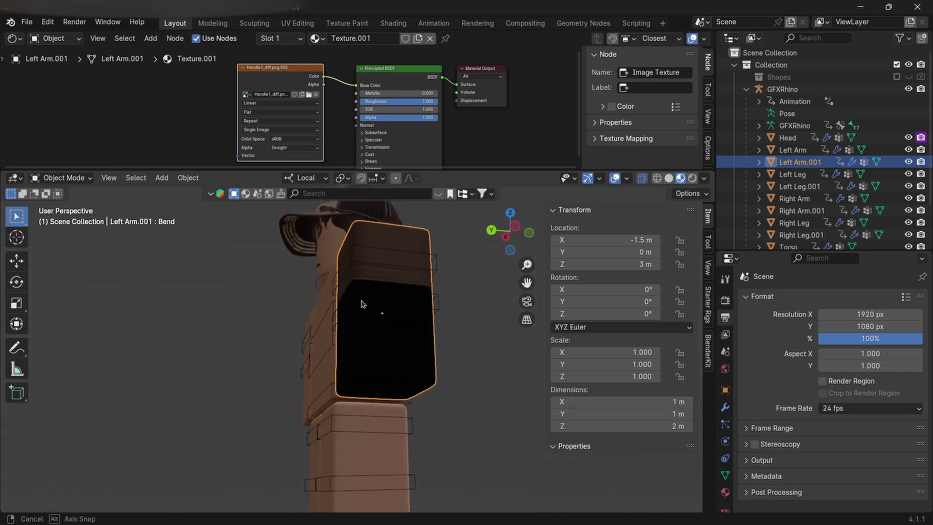
scroll(435, 342, down, 3)
scroll(435, 342, down, 3)
middle_drag(446, 120, 467, 102)
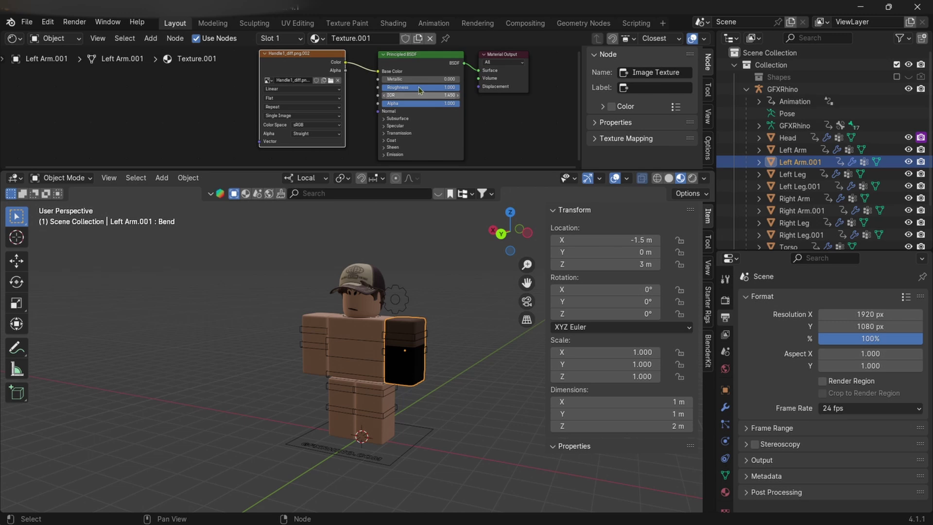
drag(346, 71, 378, 103)
scroll(461, 305, up, 5)
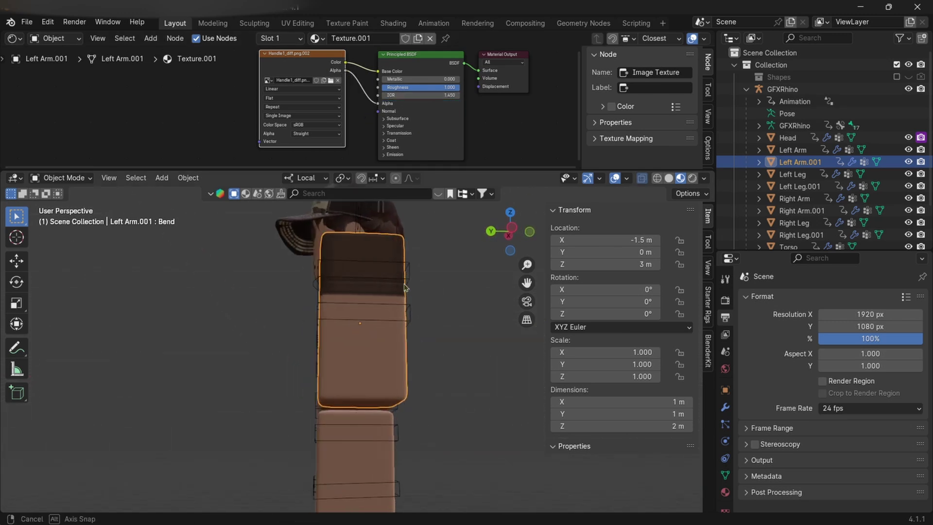
scroll(477, 299, down, 2)
middle_drag(479, 298, 424, 275)
scroll(440, 277, down, 2)
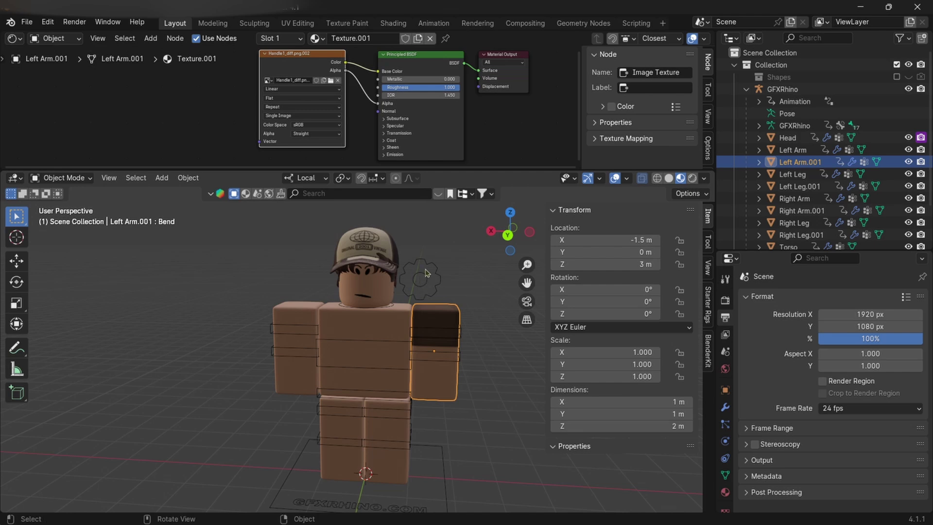
click(474, 269)
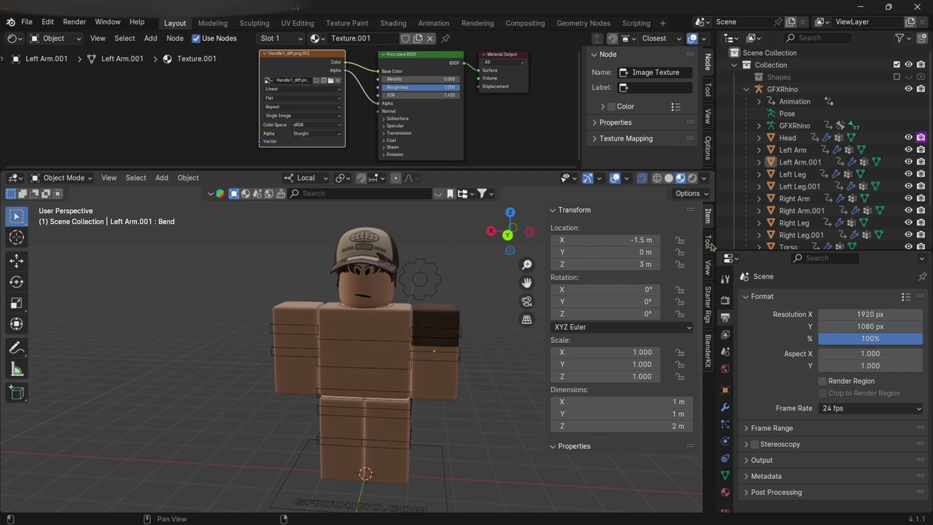
Link the material of Left Arm.001 to Torso.001, Right Leg.001, Right Arm.001 and Left Leg.001
scroll(807, 194, down, 4)
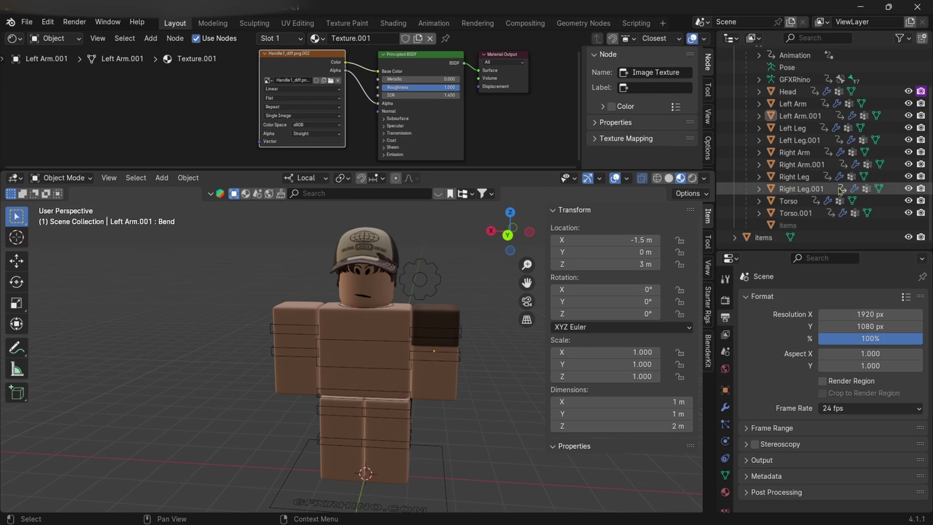
click(797, 213)
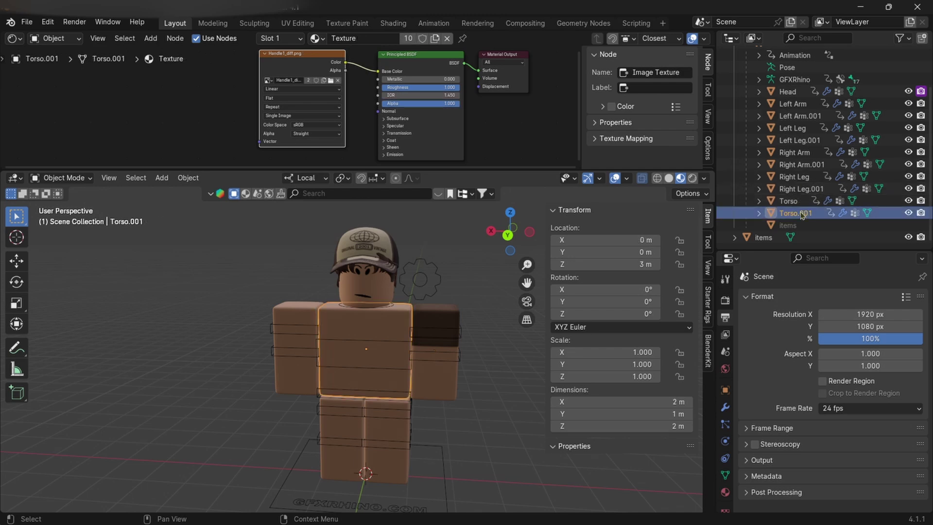
ctrl+click(796, 191)
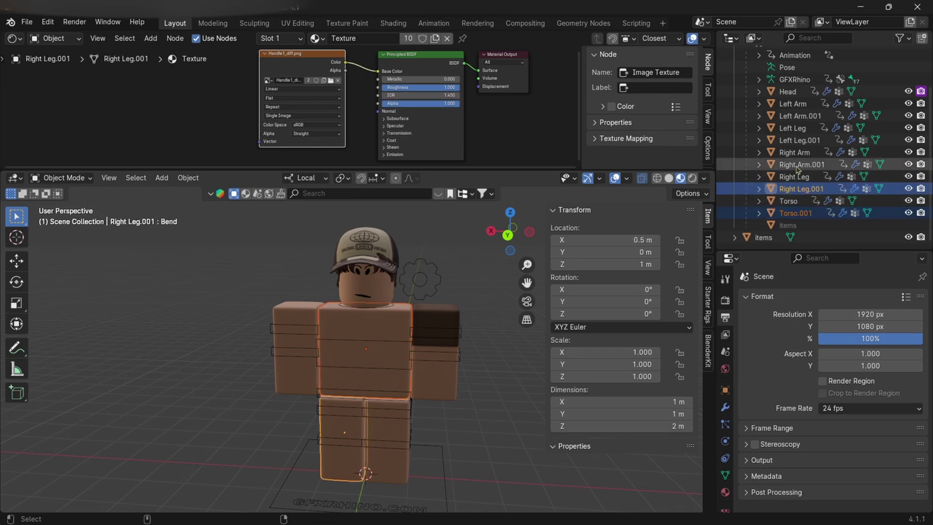
ctrl+click(797, 166)
ctrl+click(797, 142)
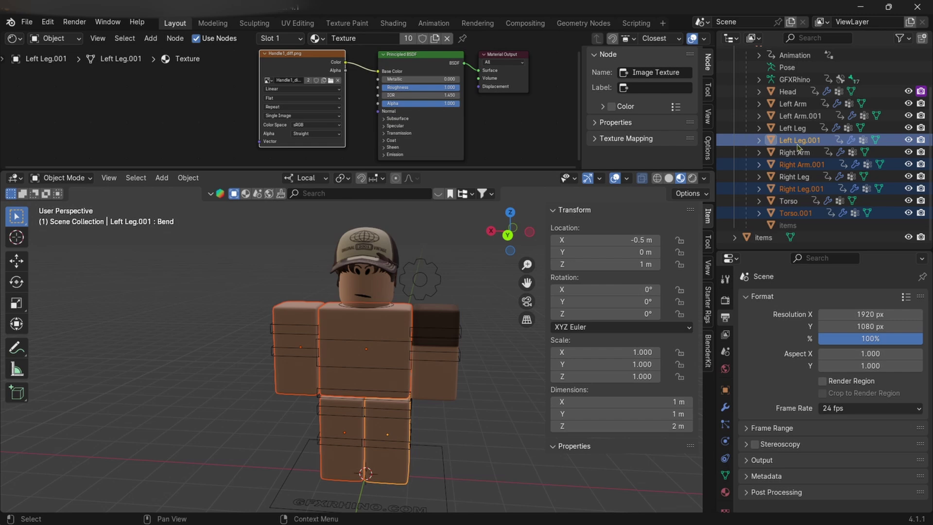
ctrl+click(777, 116)
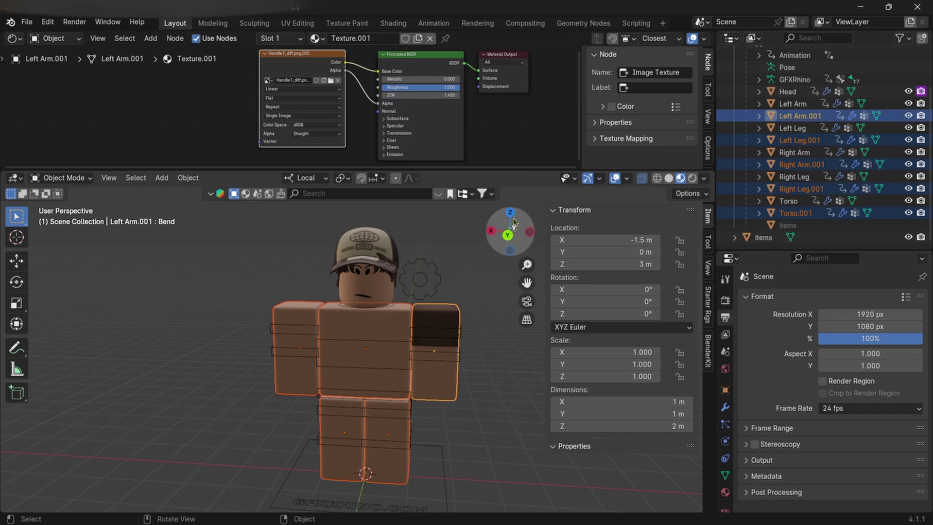
key(ctrl+l)
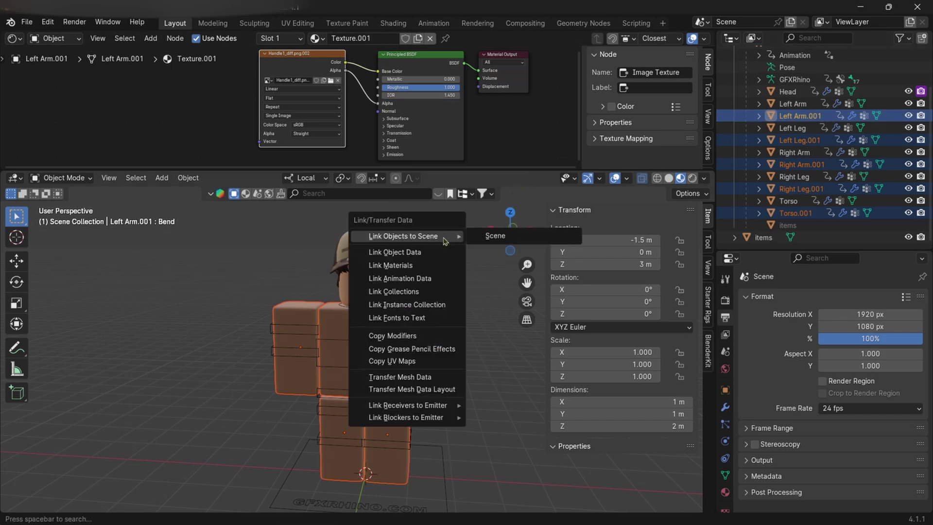
click(439, 265)
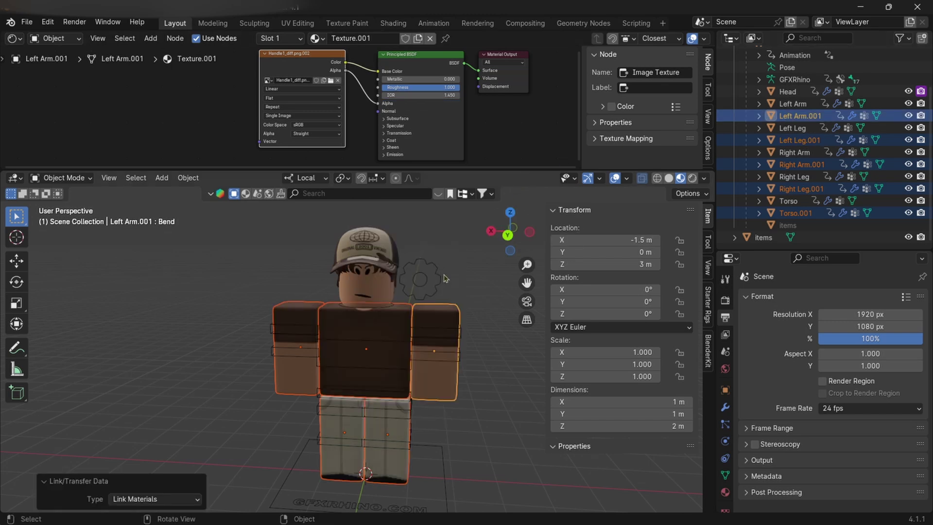
mouse_move(501, 334)
middle_down()
mouse_move(418, 329)
mouse_move(520, 328)
mouse_move(508, 329)
middle_up()
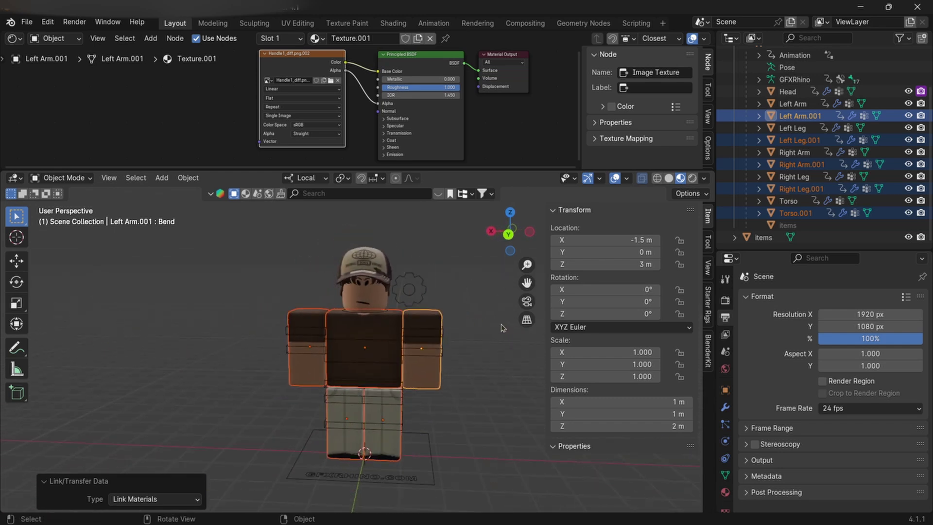
Set the X scale of Left Arm.001 to 1.05
click(725, 391)
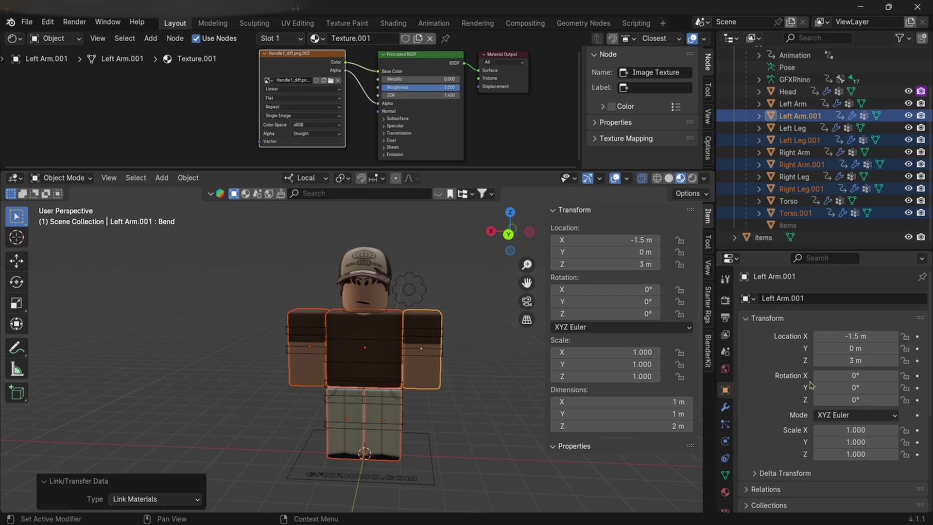
click(873, 431)
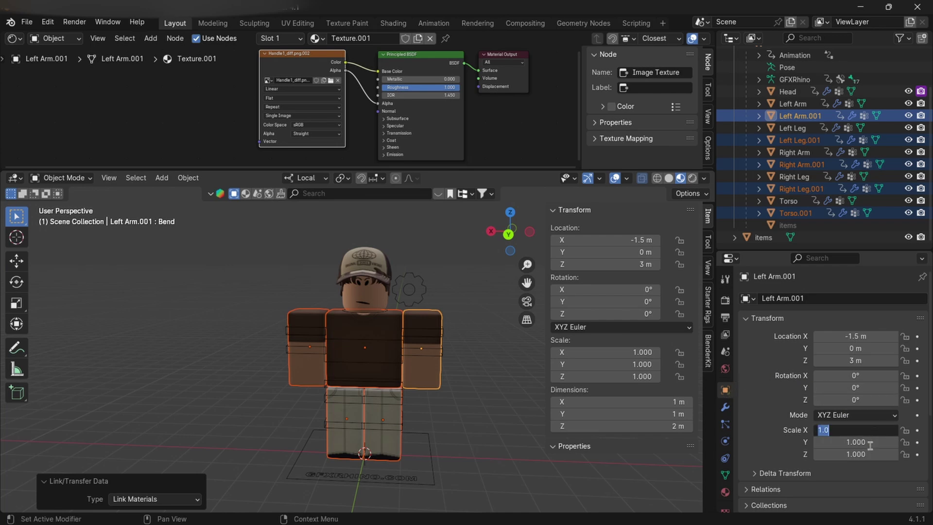
click(726, 392)
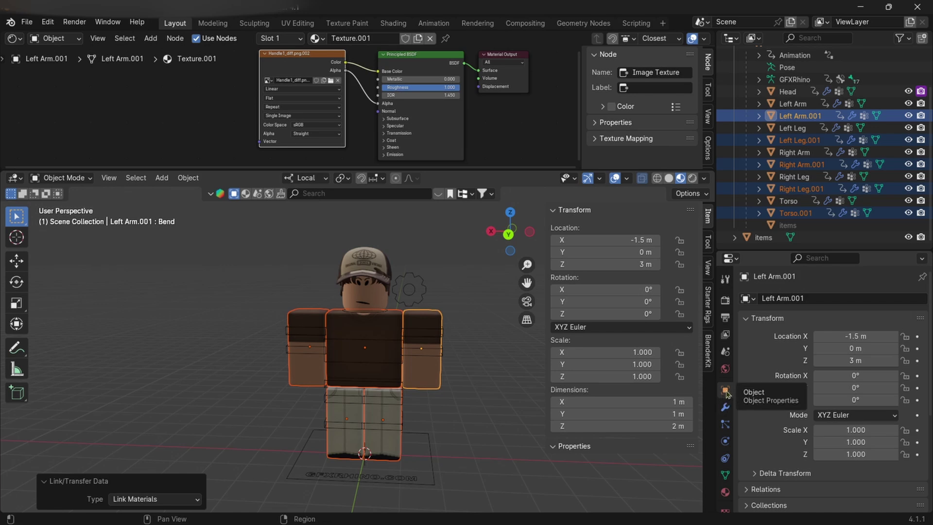
click(875, 430)
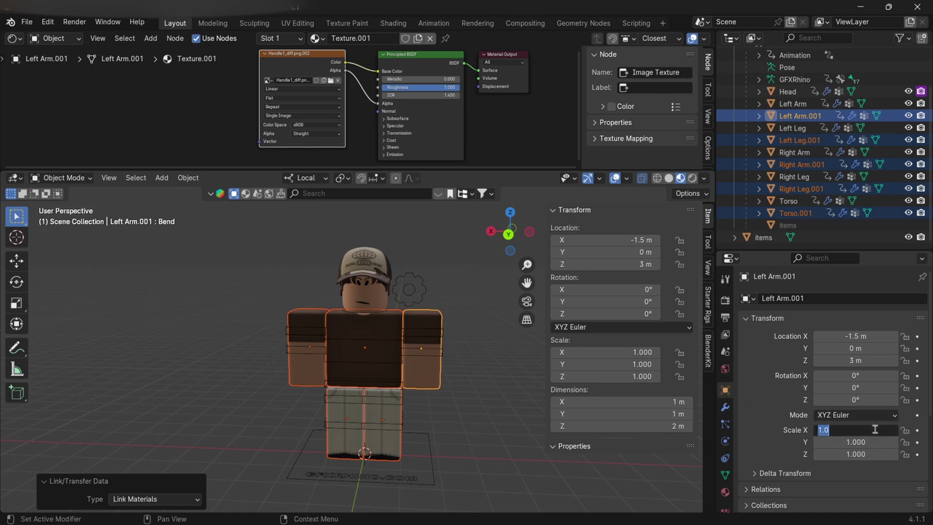
key(BackSpace)
key(Return)
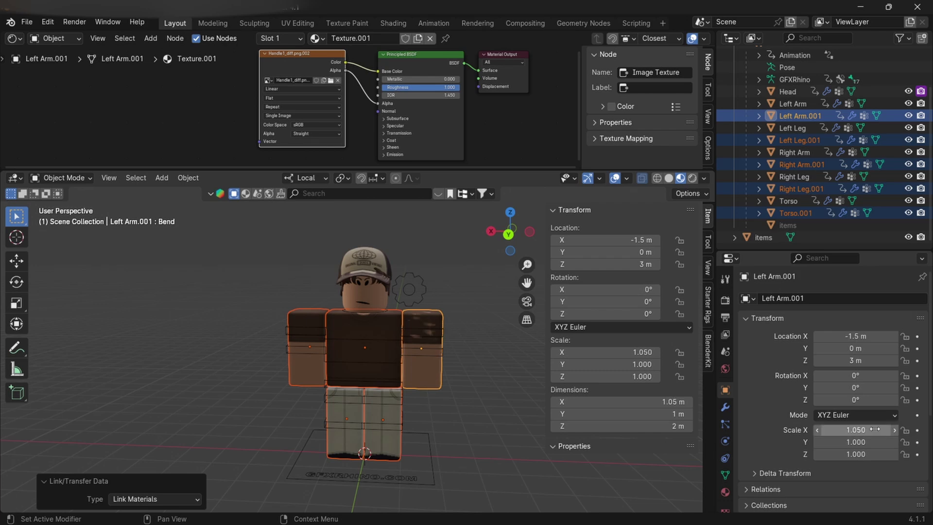
Set the X, Y and Z scale of Left Arm.001 to 1.02
middle_drag(530, 369, 520, 393)
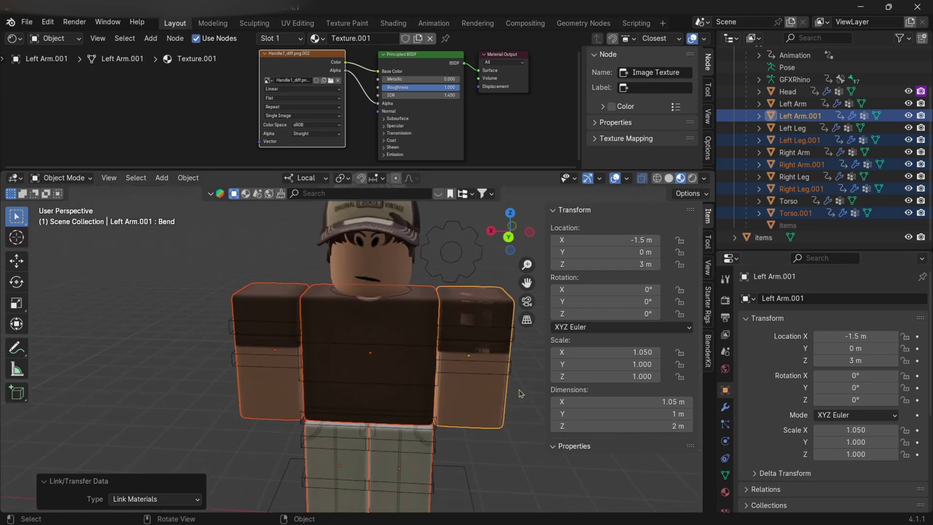
click(865, 431)
key(BackSpace)
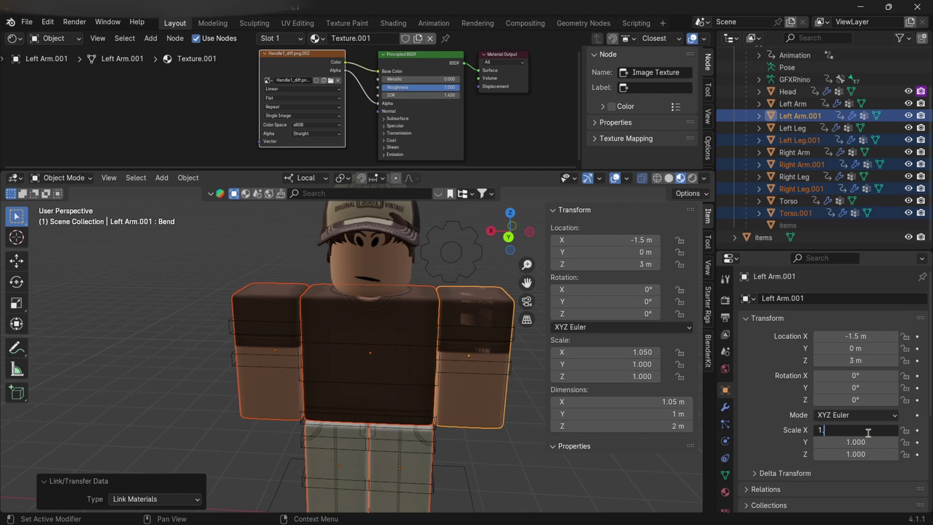
text(1.02)
key(Return)
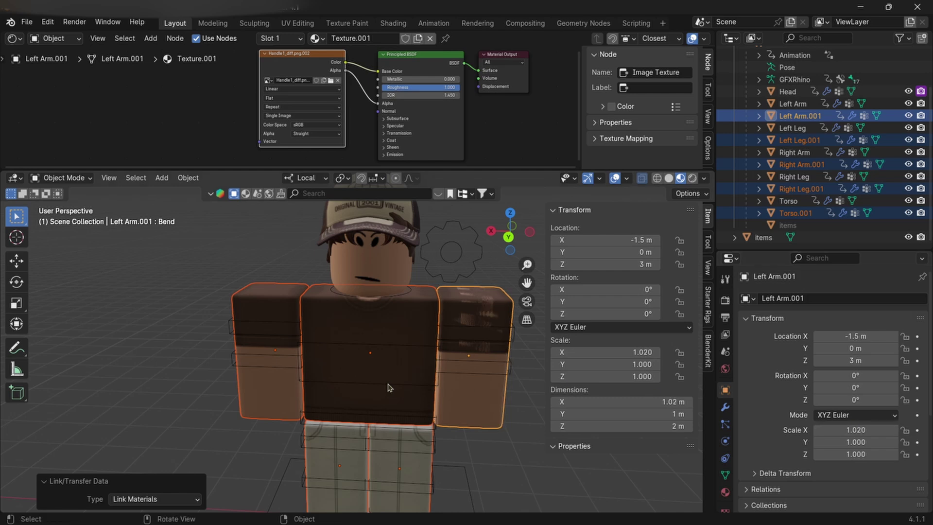
click(856, 442)
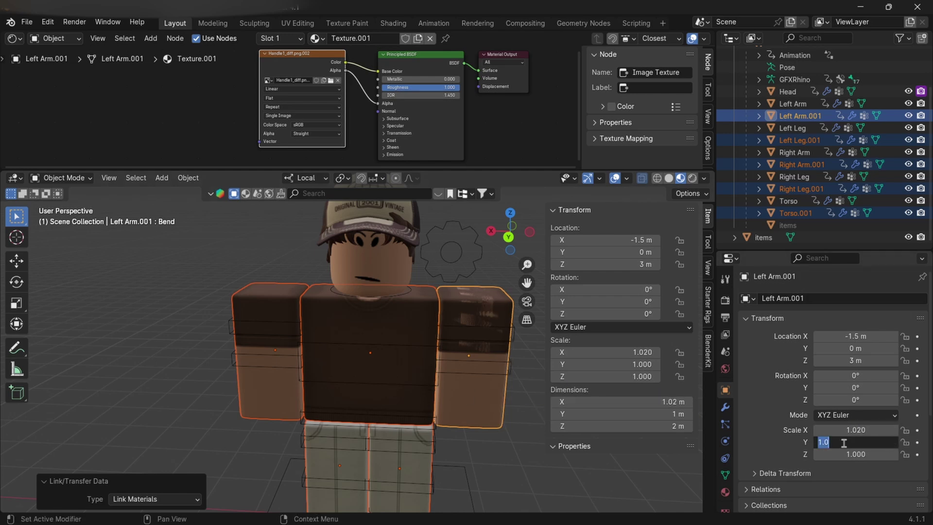
key(BackSpace)
text(1.02)
key(Return)
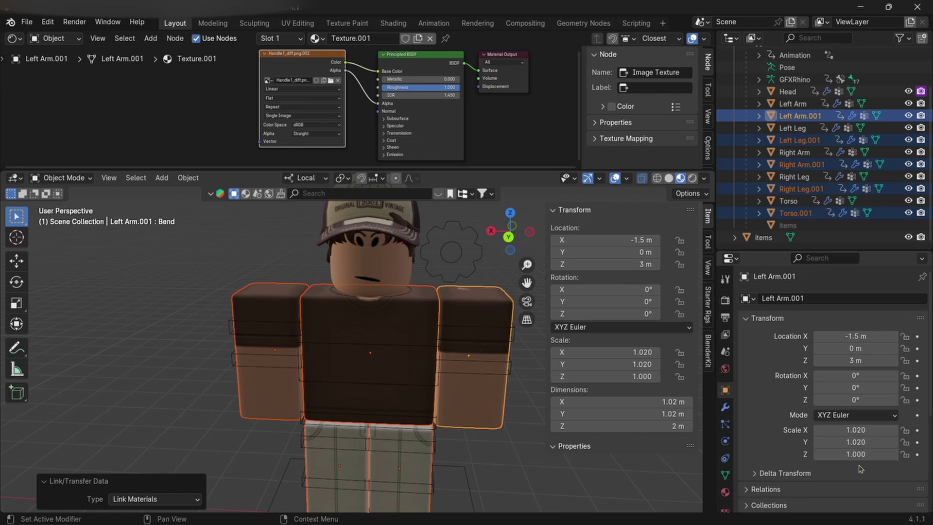
click(855, 455)
key(BackSpace)
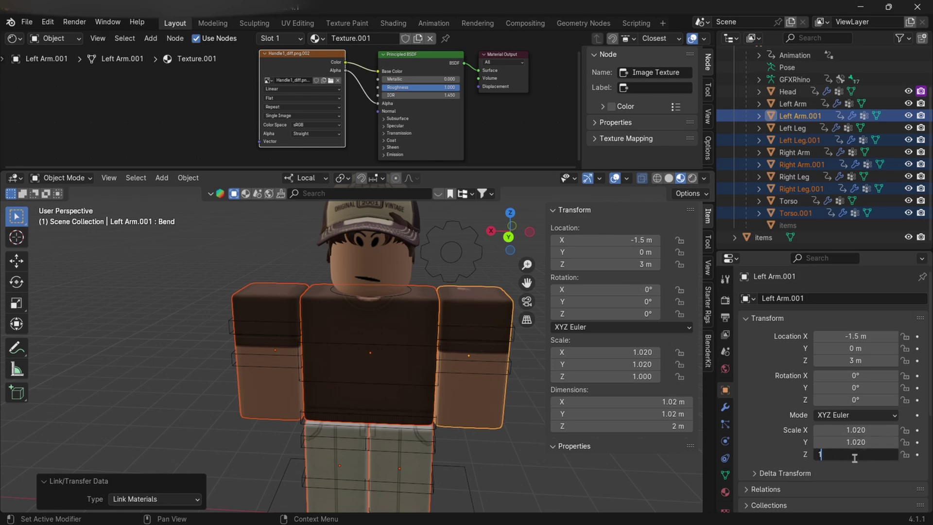
text(1.02)
key(Return)
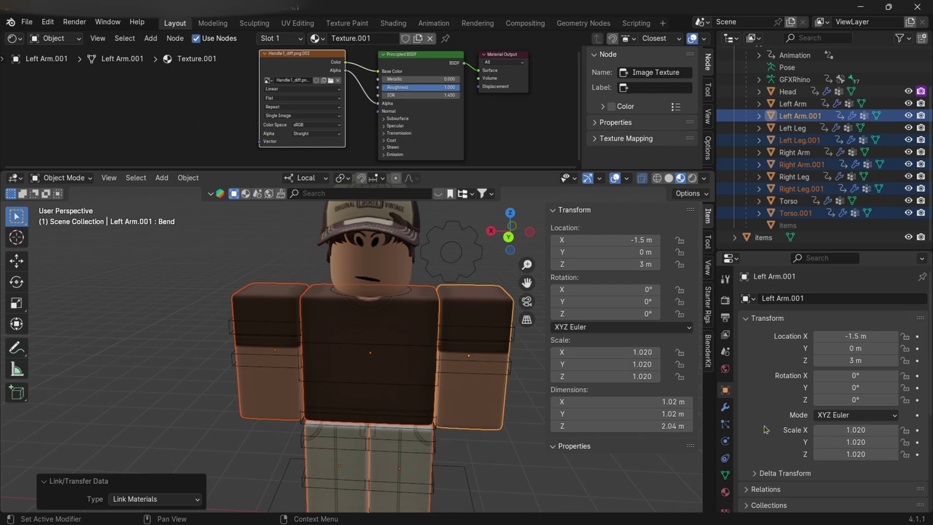
Set the scale of Torso.001 to 1.02 on all three axes and inspect the clothing layer up close
click(427, 304)
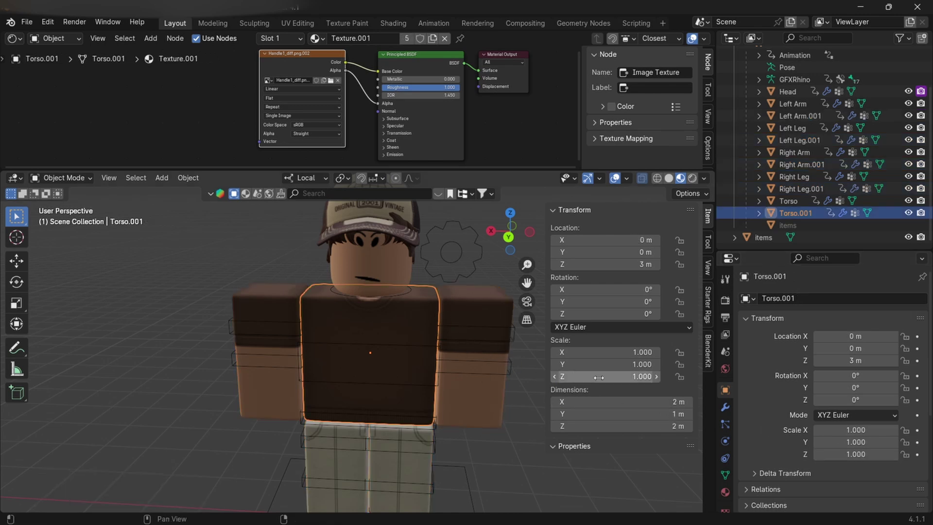
click(845, 430)
key(BackSpace)
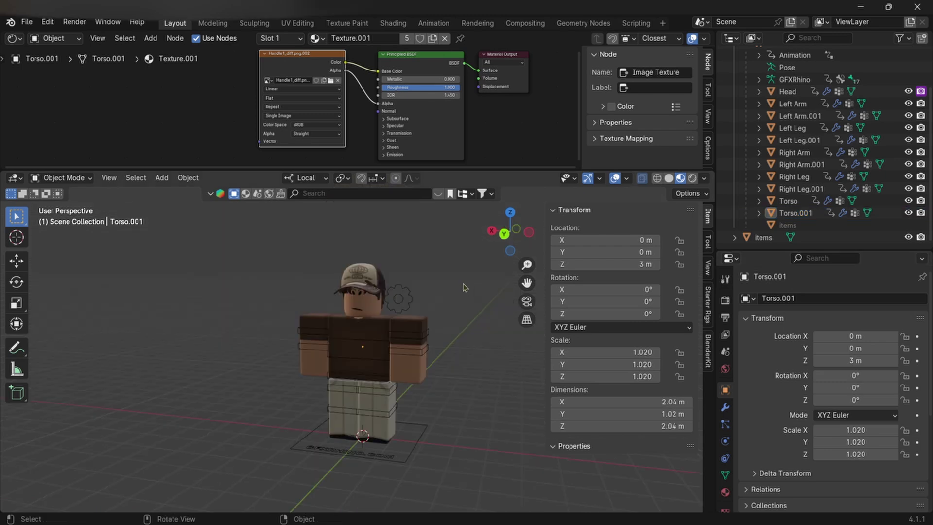
scroll(462, 280, up, 8)
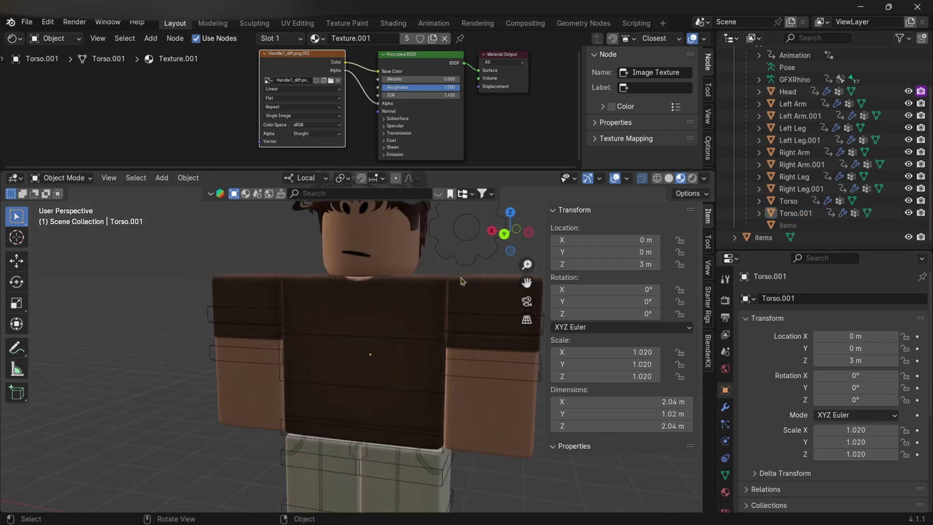
middle_drag(462, 281, 429, 260)
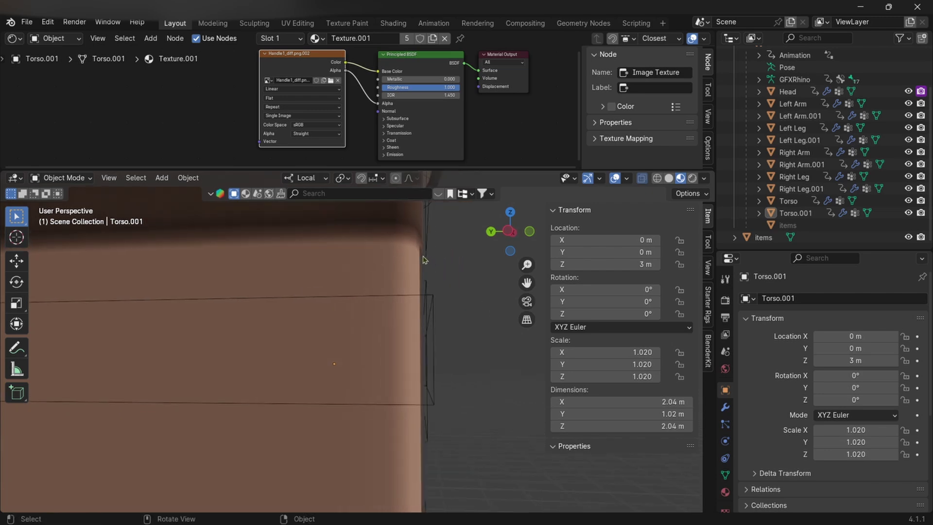
scroll(431, 260, down, 10)
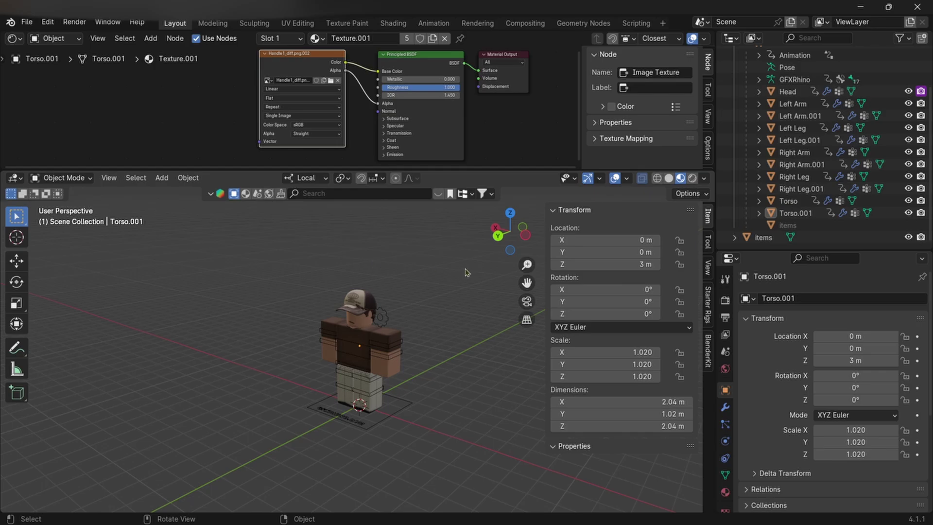
Switch to the browser and save the Vecteezy folded white fabric image from the "clothing texture folds" results
key(alt+Tab)
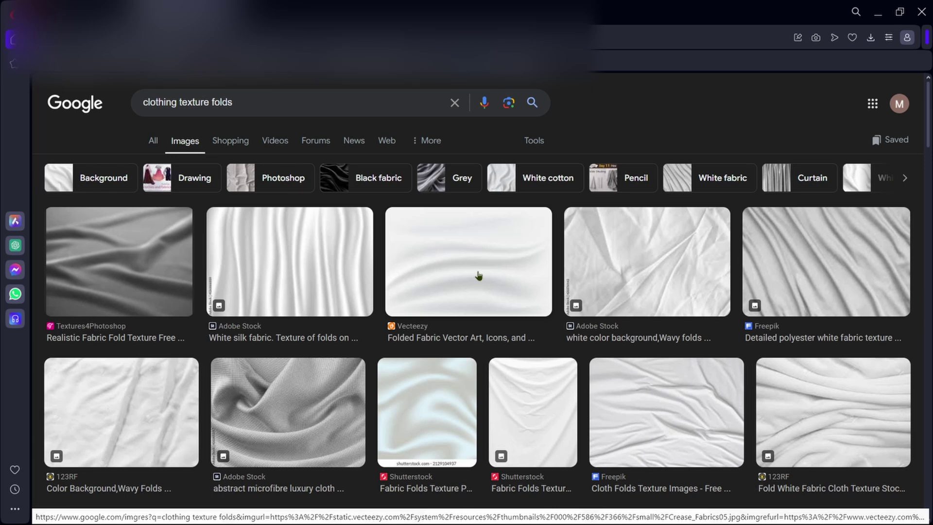
click(475, 254)
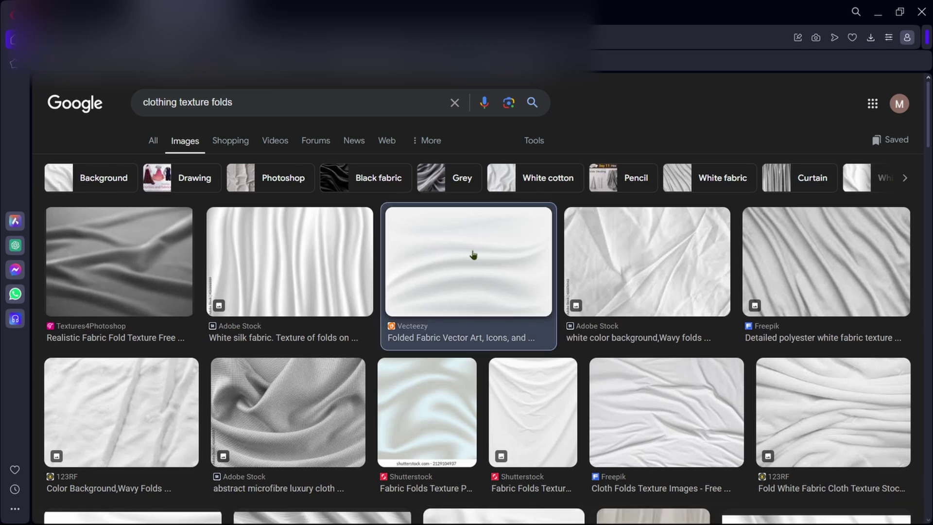
right_click(474, 253)
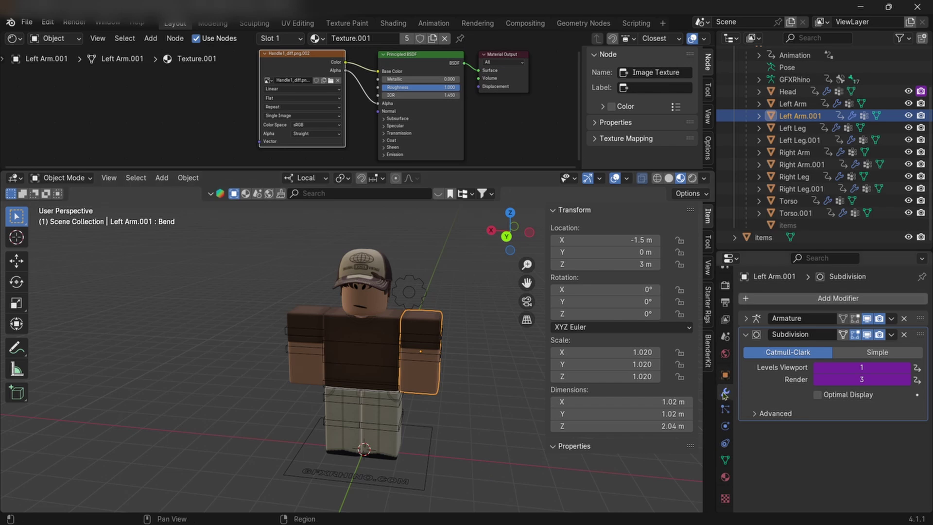
Add a Displace modifier to Left Arm.001 in Blender
click(776, 299)
click(755, 304)
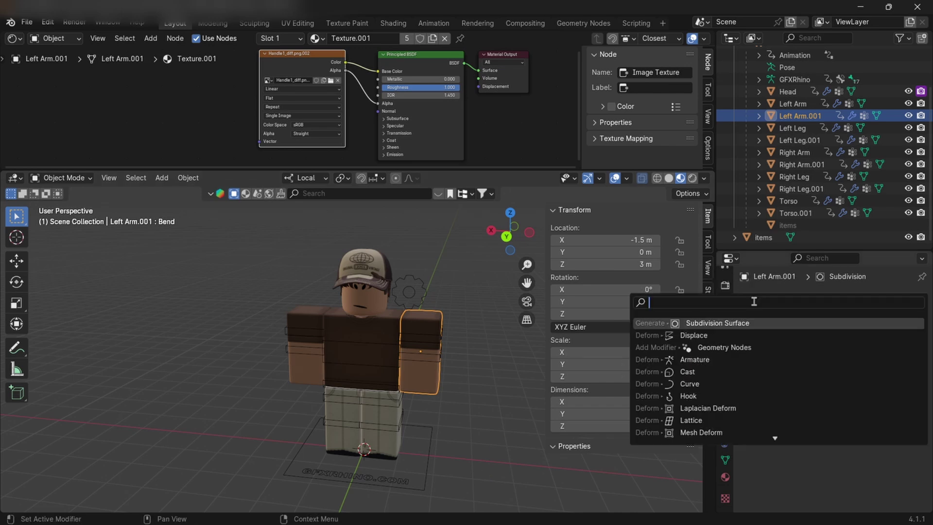
text(dis)
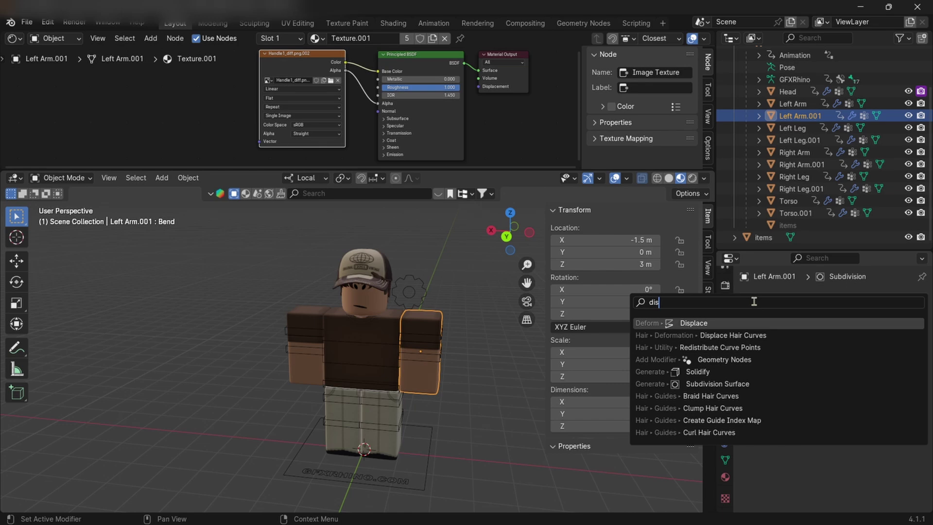
click(739, 323)
middle_drag(501, 337, 523, 335)
scroll(524, 335, up, 2)
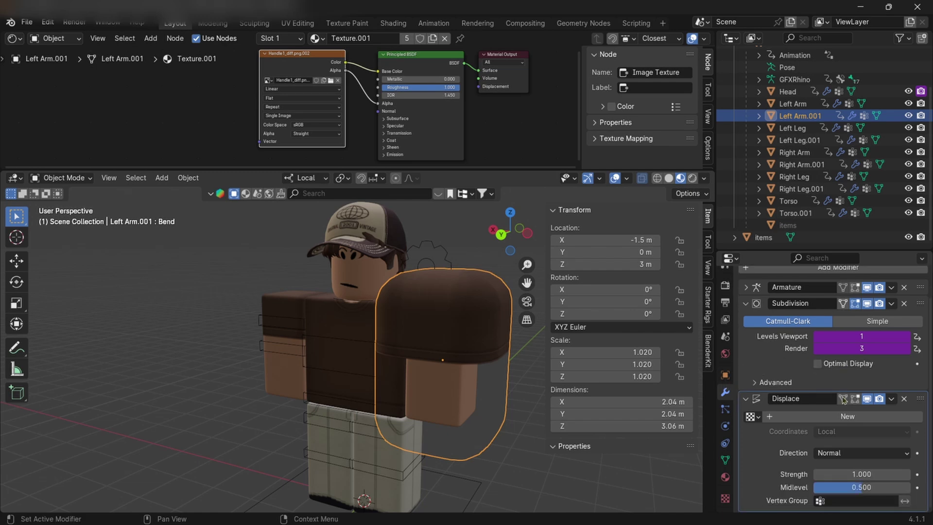
Create a new image texture for the Displace modifier of Left Arm.001 and load download.jpg into it
scroll(749, 437, down, 2)
click(725, 503)
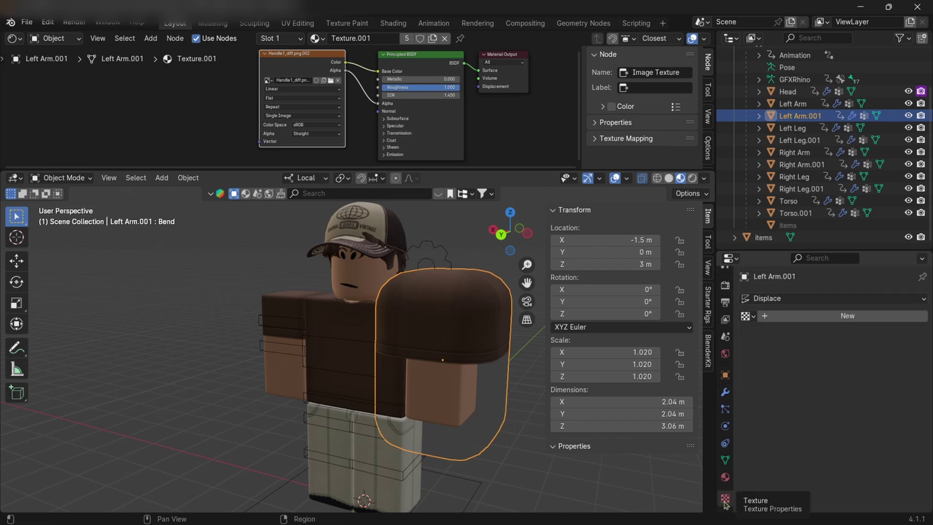
click(826, 317)
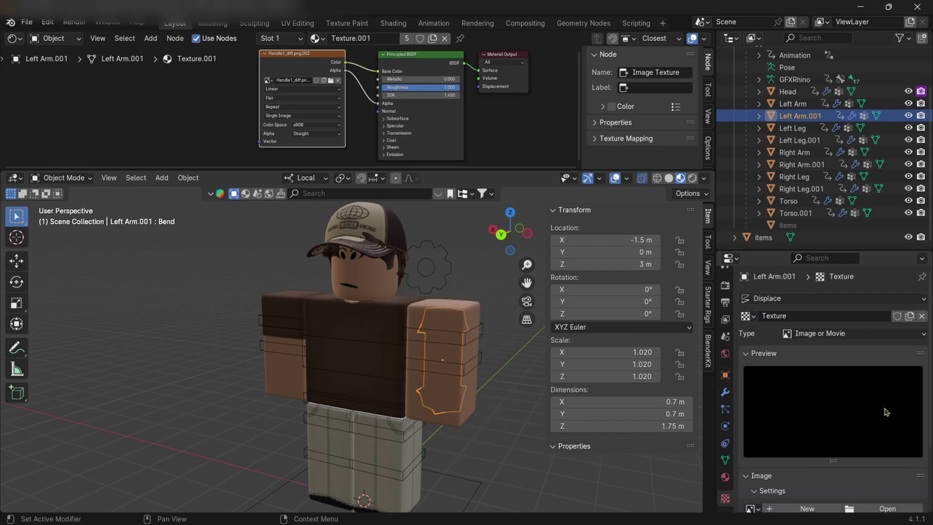
scroll(887, 411, down, 5)
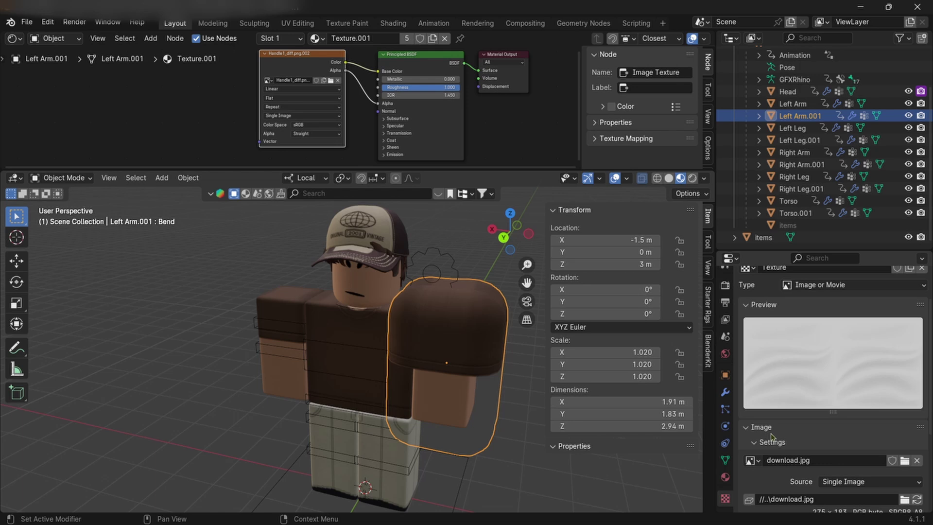
Reduce the Displace modifier's strength on Left Arm.001 to 0 and inspect the arm
click(724, 394)
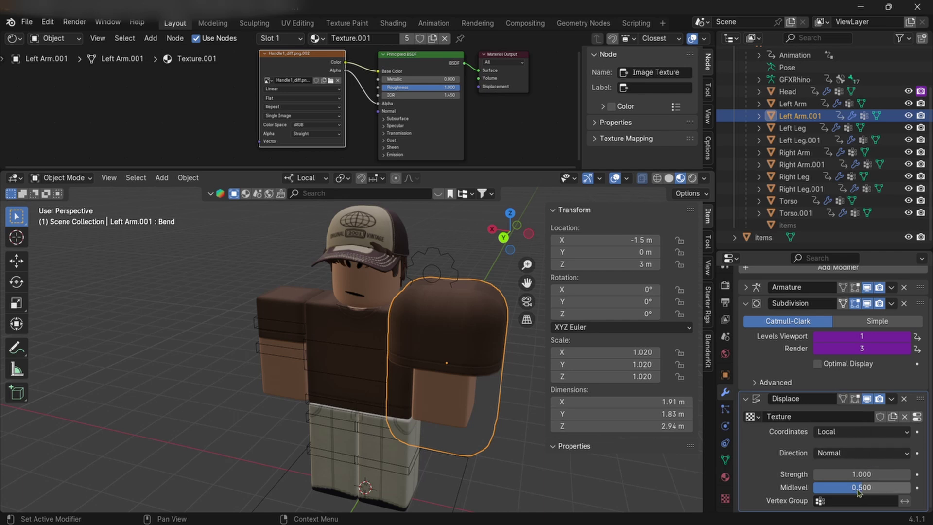
drag(858, 474, 826, 474)
scroll(467, 394, up, 2)
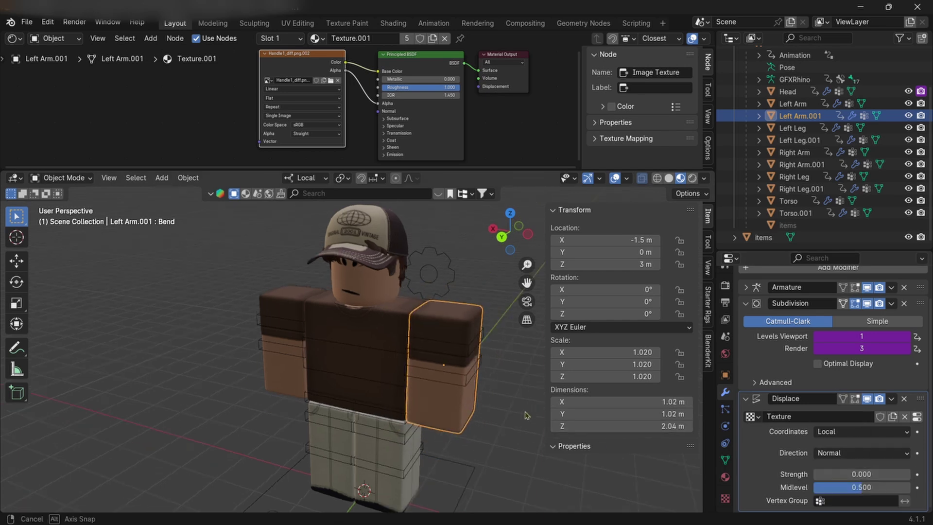
middle_drag(447, 403, 516, 413)
scroll(483, 405, up, 2)
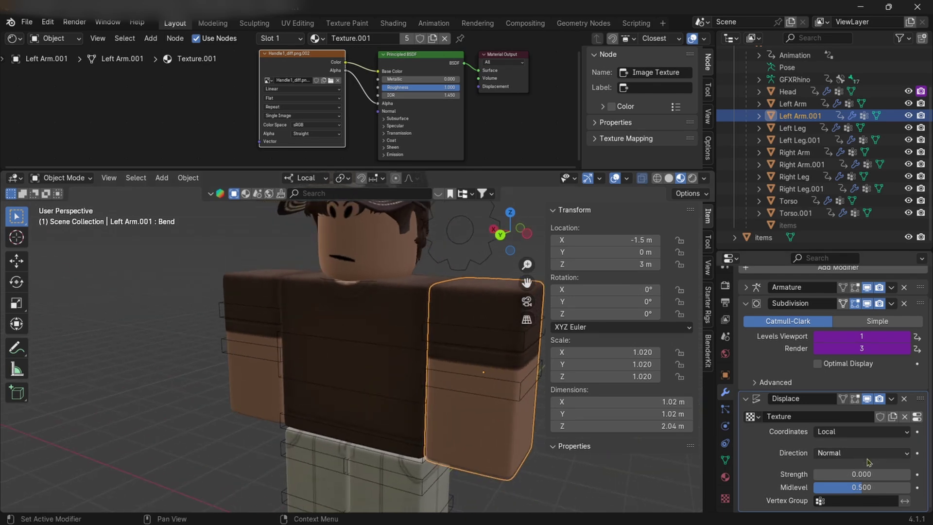
Set the Displace strength of Left Arm.001 to 0.2 and check the sleeve's shape
click(877, 474)
key(BackSpace)
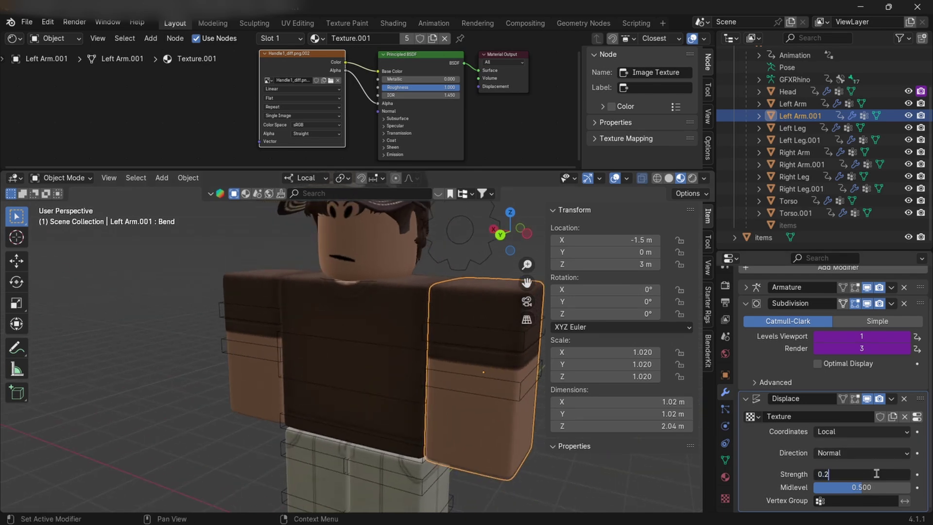
key(Return)
middle_drag(369, 389, 544, 418)
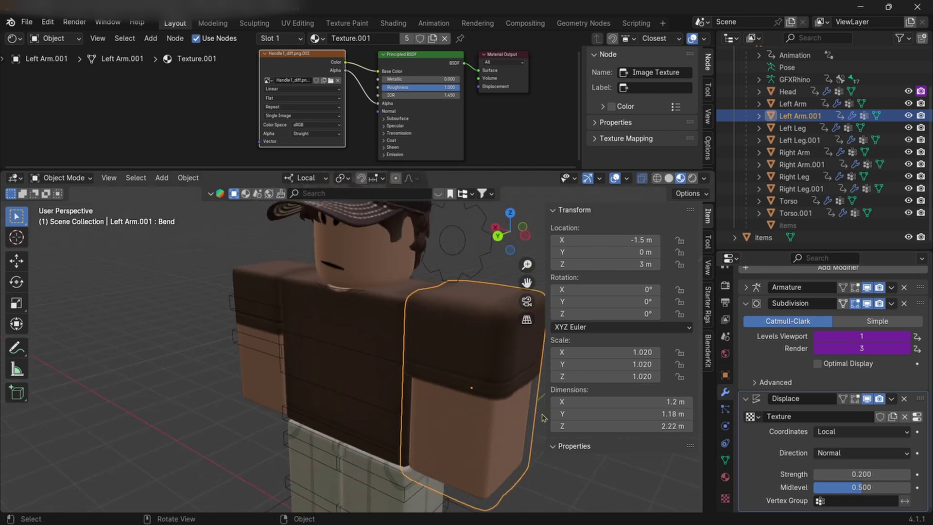
Set the Displace strength of Left Arm.001 to 0.1 and check the arm against the body
click(862, 474)
key(BackSpace)
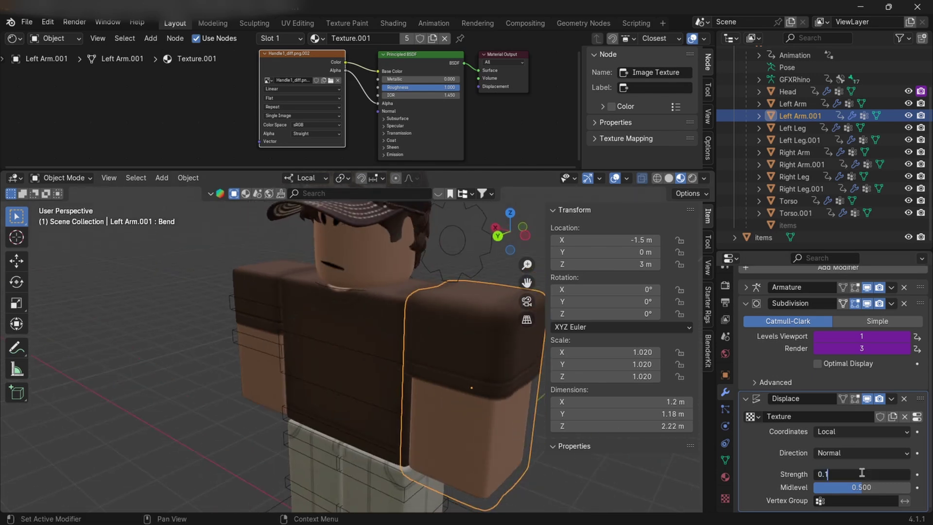
text(0.1)
key(Return)
middle_drag(323, 379, 360, 341)
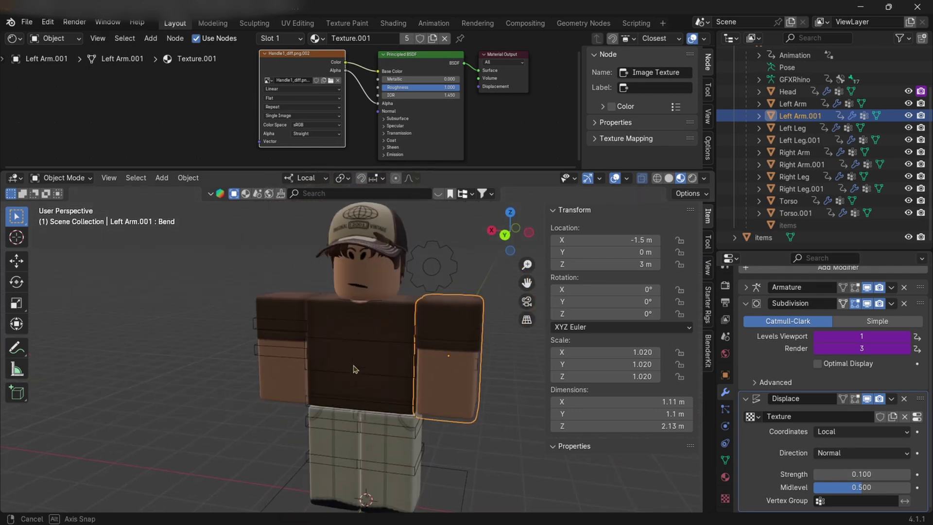
Add a Displace modifier to Torso.001 and assign the existing image texture named Texture to it
click(384, 312)
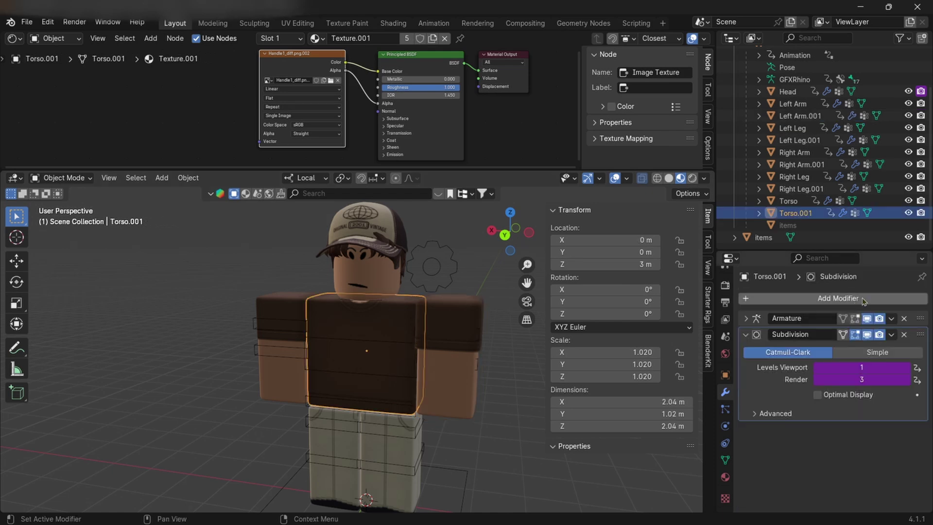
click(828, 299)
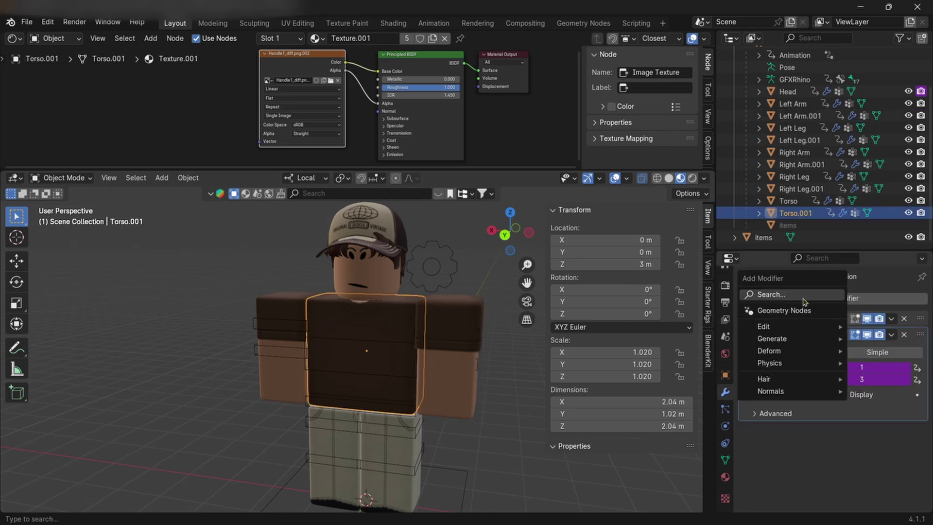
click(796, 296)
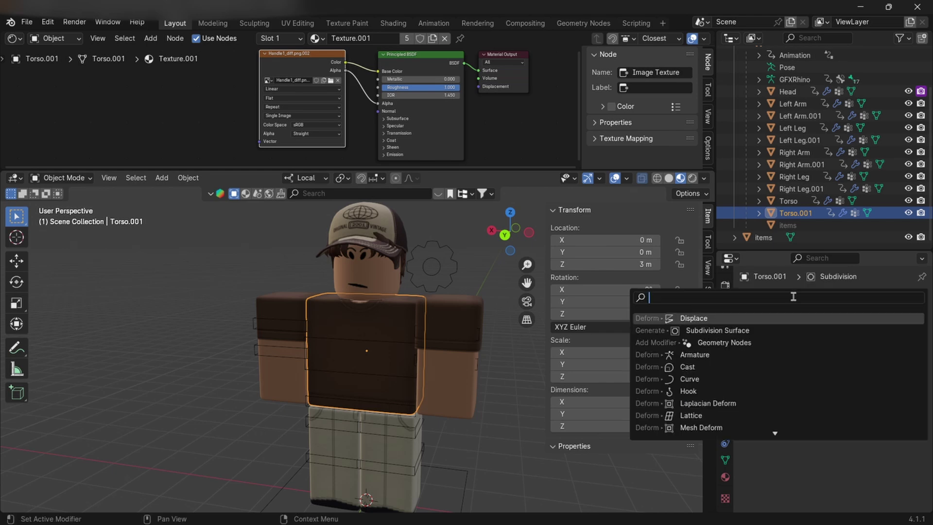
text(dis)
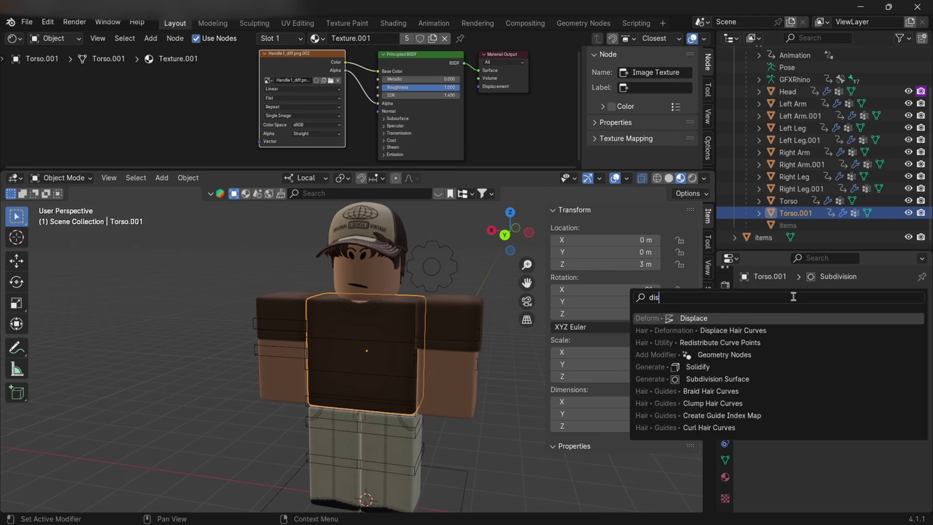
click(755, 318)
scroll(807, 360, down, 2)
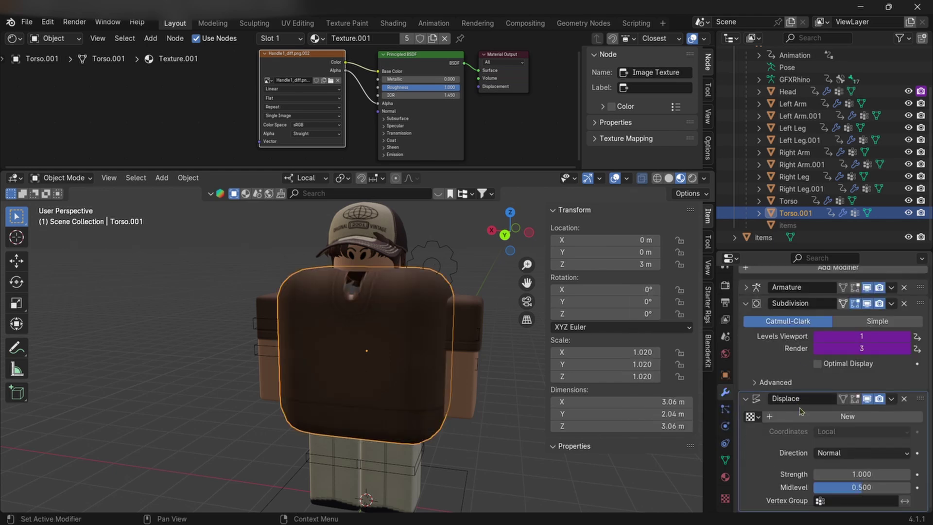
click(752, 416)
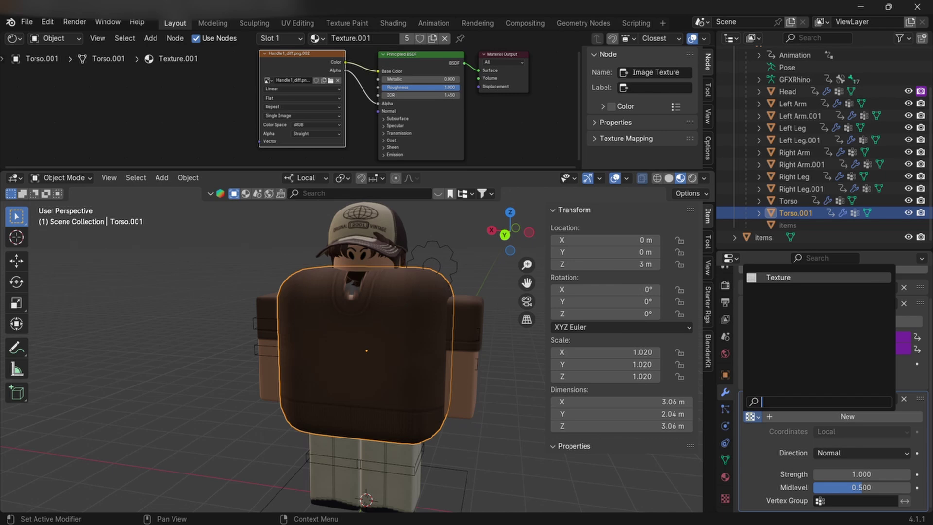
click(779, 278)
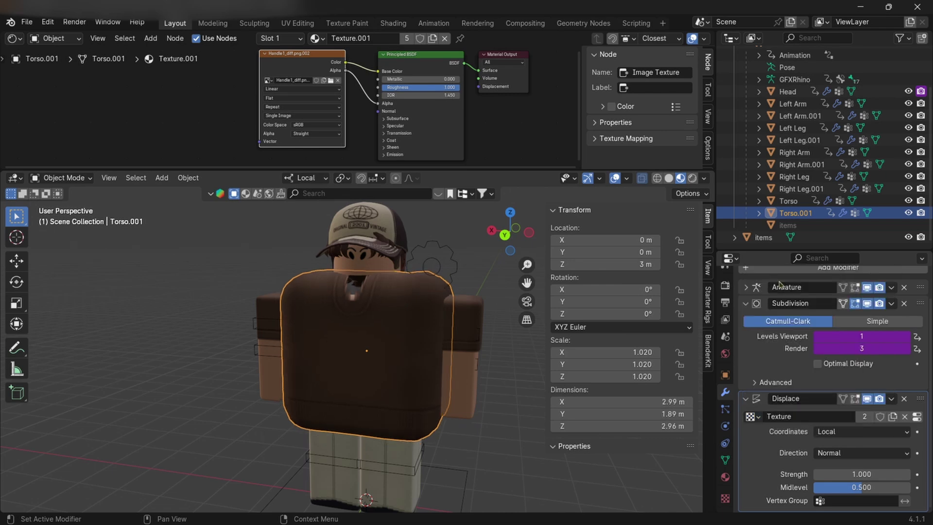
Set the Displace modifier's strength on Torso.001 to 0.2
double_click(870, 474)
key(BackSpace)
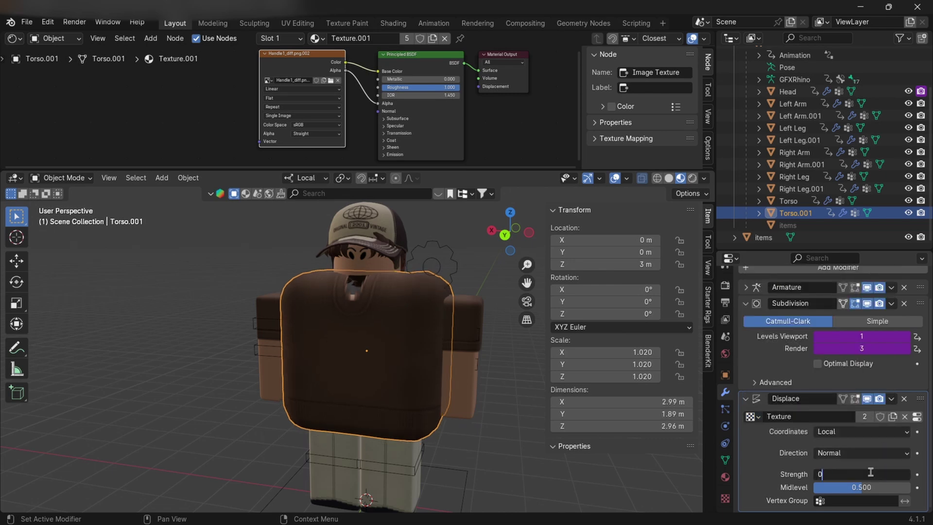
text(0.2)
key(Return)
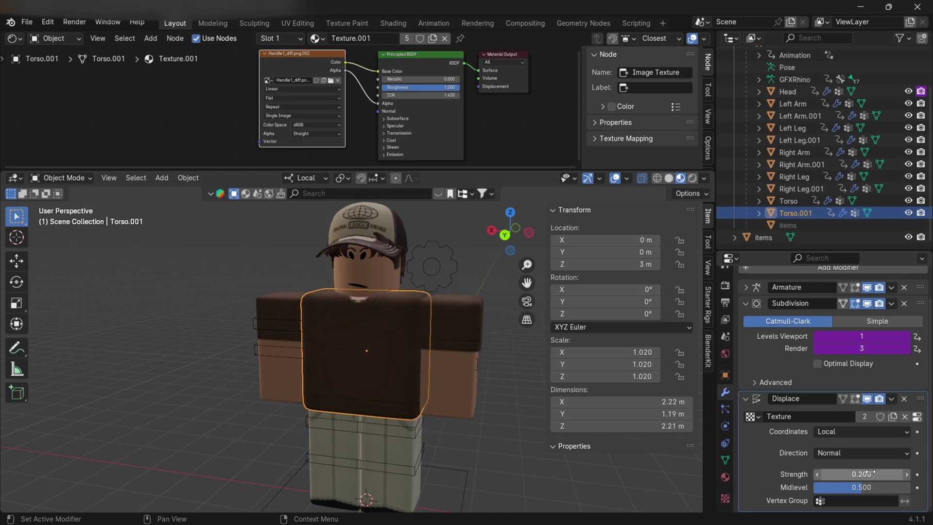
Set the Displace modifier's strength on Torso.001 to 0.1
double_click(870, 474)
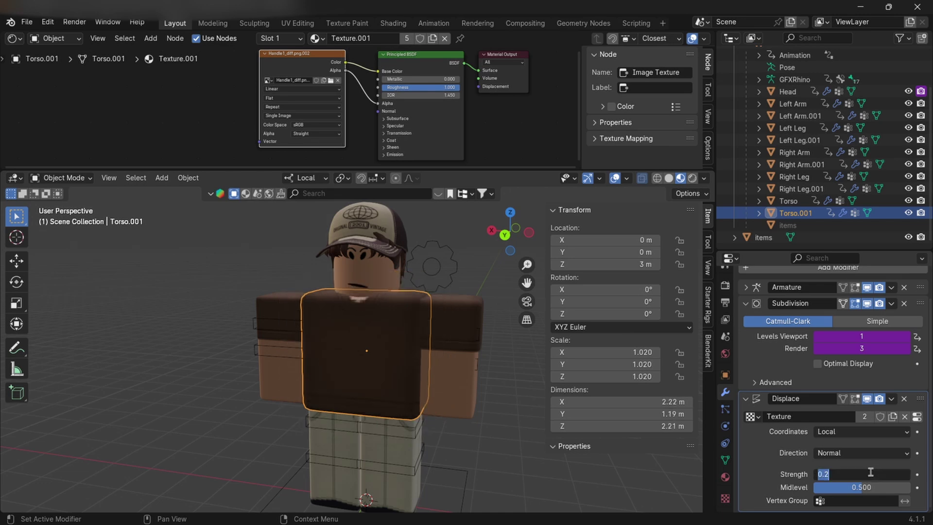
key(BackSpace)
text(0.1)
key(Return)
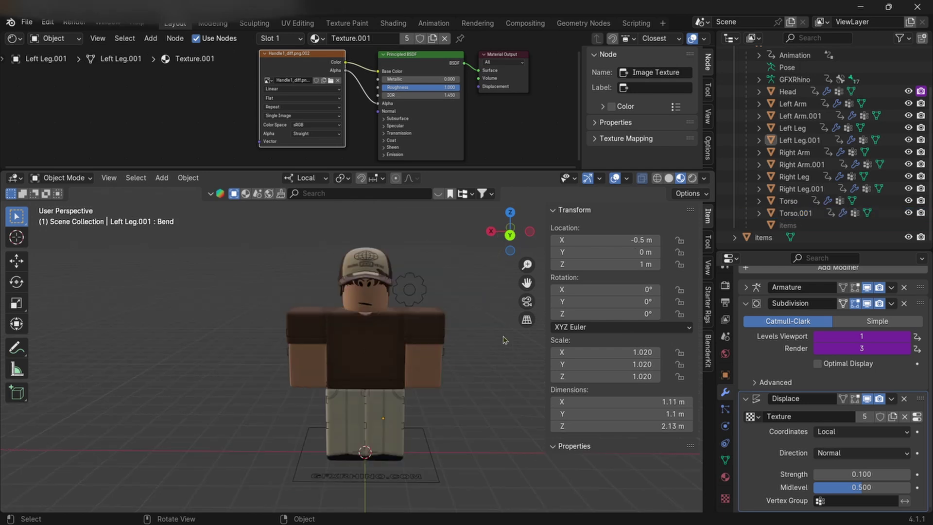
Select the GFXRhino armature and switch it to Pose Mode
middle_drag(484, 329, 474, 311)
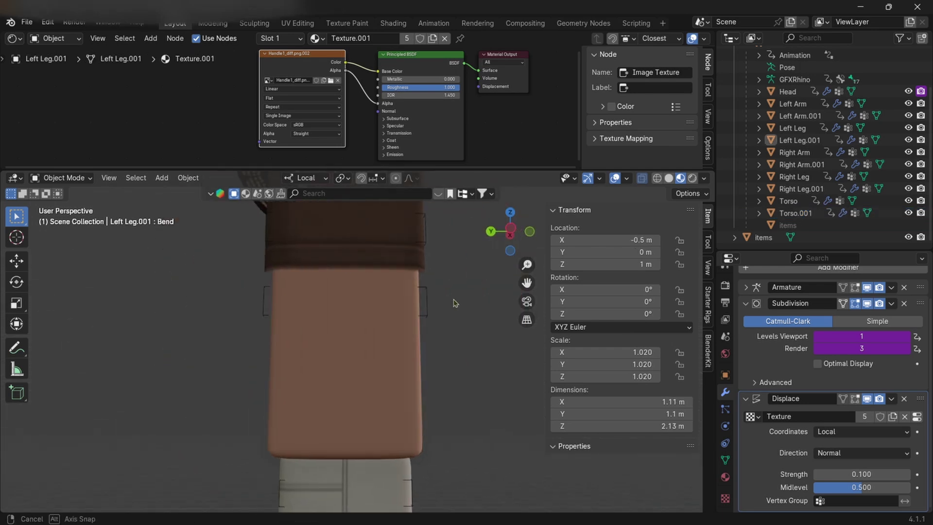
scroll(470, 312, down, 5)
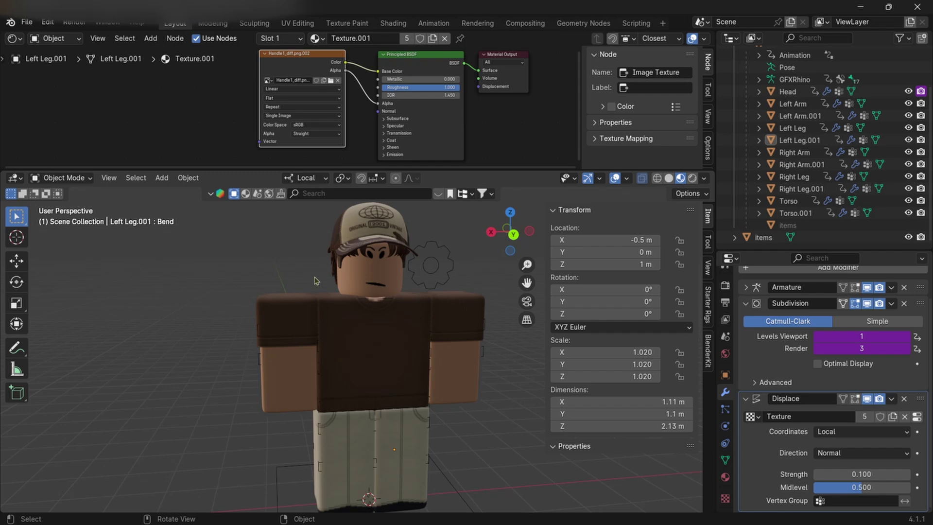
click(368, 299)
click(370, 300)
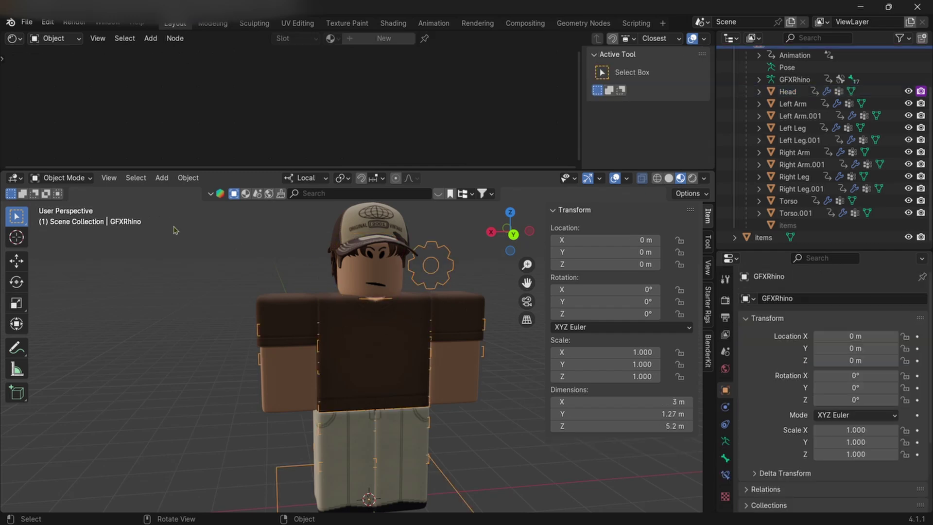
click(73, 178)
click(73, 218)
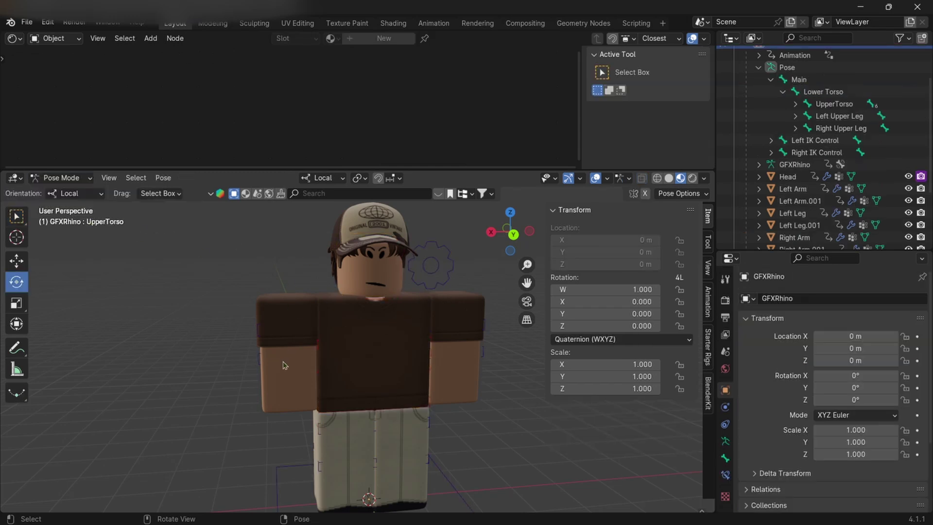
Bend the character's right forearm forward at the elbow by rotating its lower arm bone
click(288, 360)
drag(289, 360, 308, 330)
mouse_move(308, 330)
middle_down()
mouse_move(370, 332)
mouse_move(311, 330)
middle_up()
Rotate the Right Upper Arm bone so the upper arm swings backward beside the torso
click(311, 330)
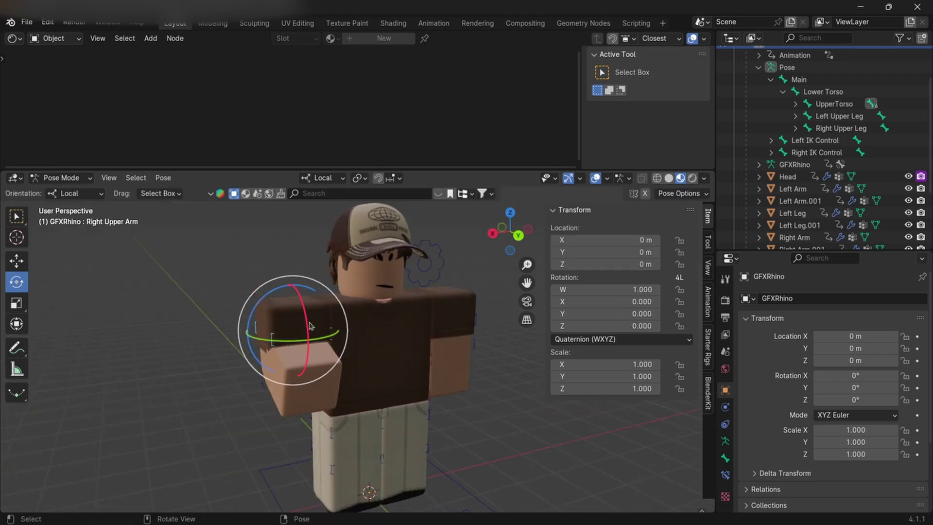
drag(309, 335, 441, 348)
middle_drag(442, 348, 345, 355)
Try rotating the UpperTorso bone from the character's side and undo the rotation
click(346, 356)
drag(367, 358, 381, 338)
key(ctrl+z)
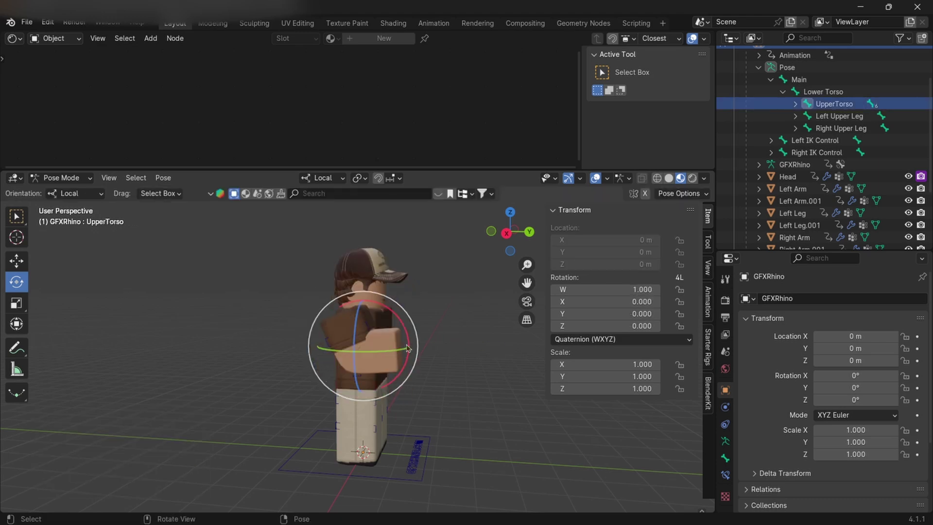